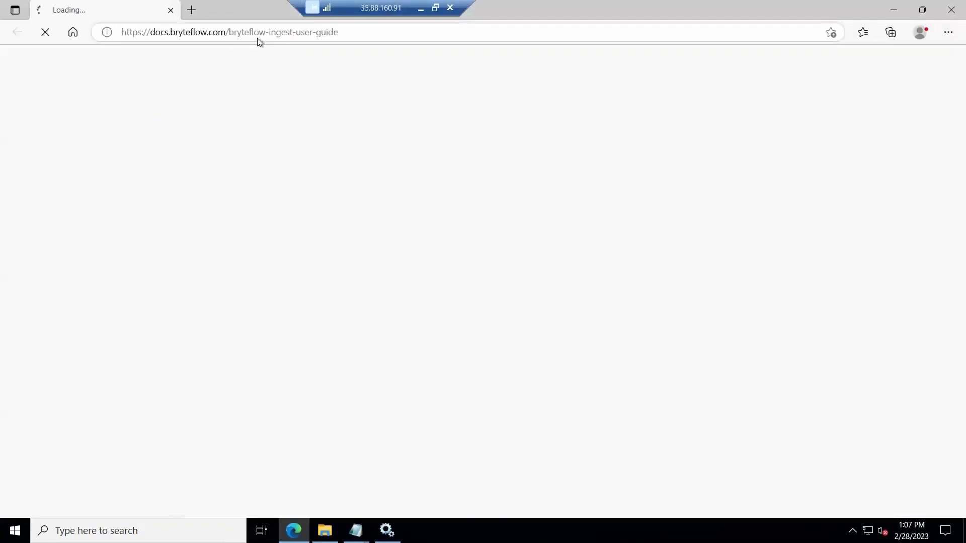
pyautogui.click(259, 39)
pyautogui.hotkey('ctrl', 'v')
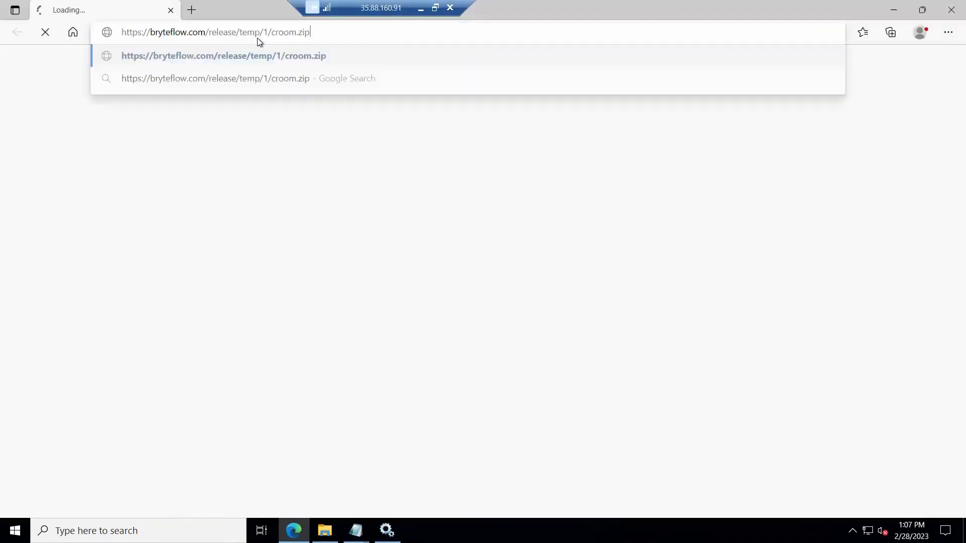
pyautogui.press('Return')
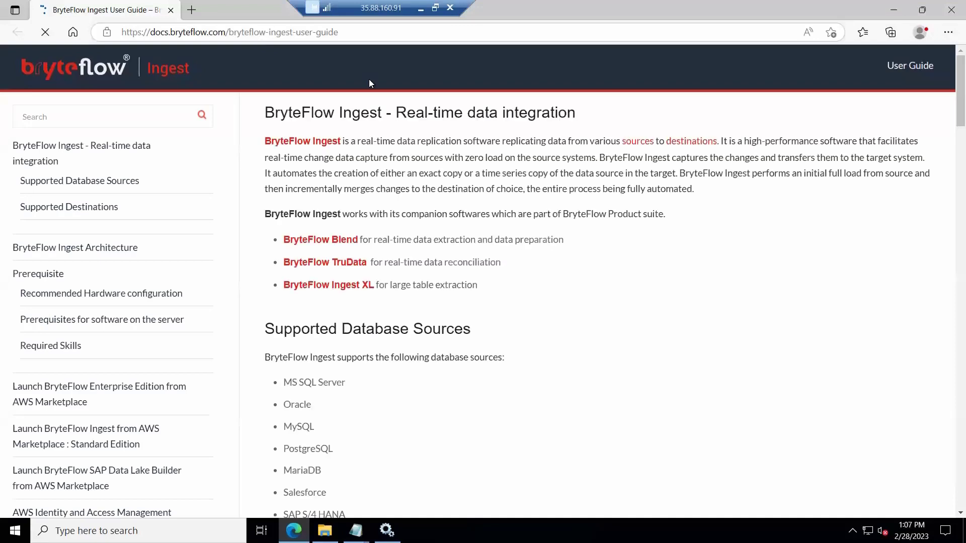
pyautogui.click(711, 88)
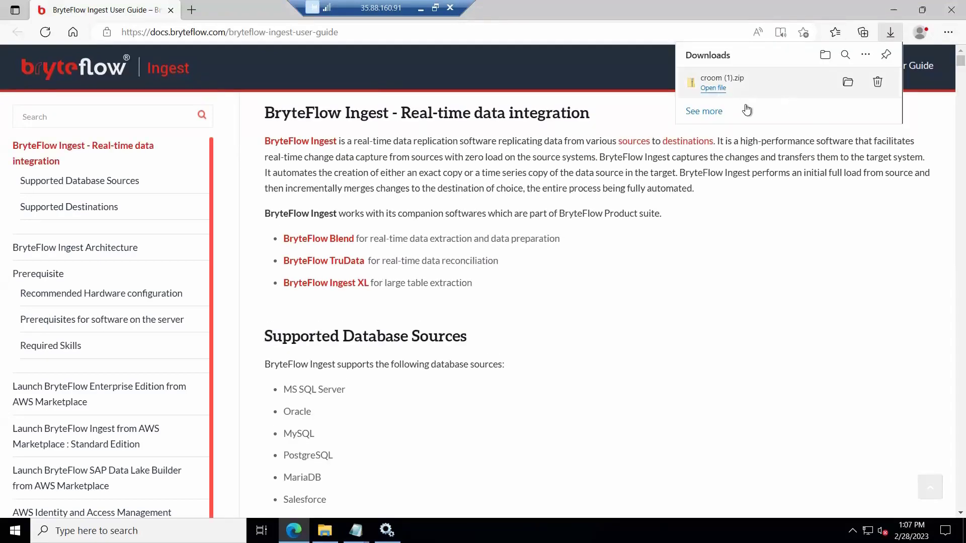
# - Copy the croom folder from the archive into the bryteflow folder on New Volume (E:)
pyautogui.click(332, 230)
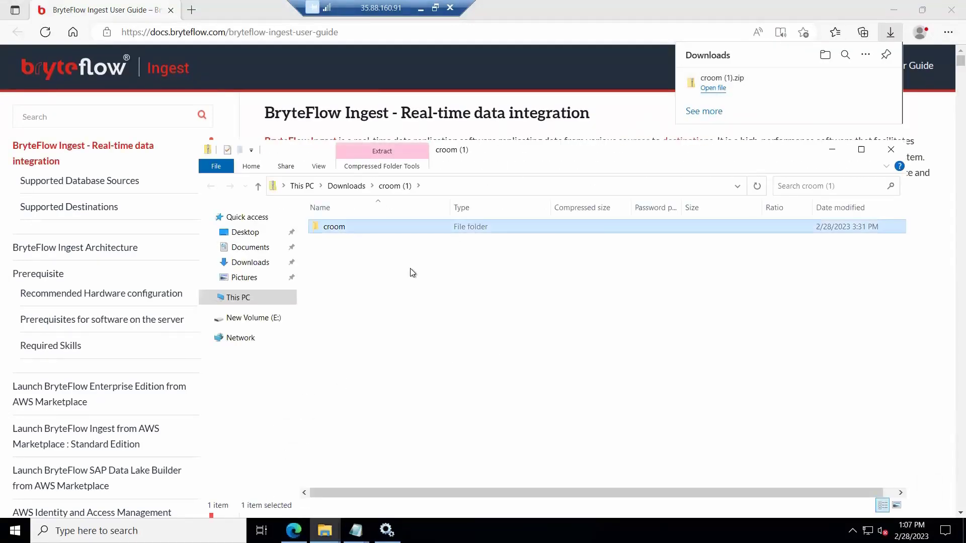
pyautogui.click(271, 318)
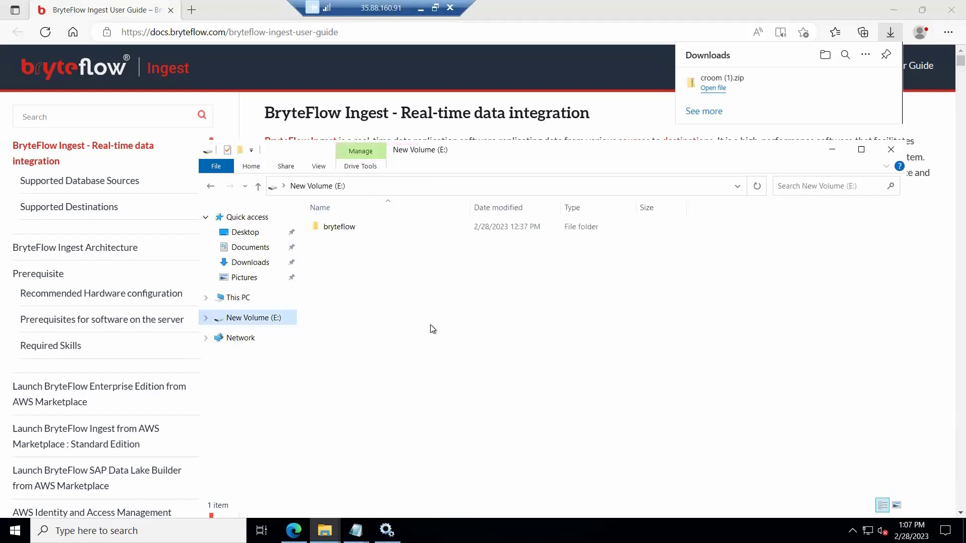
pyautogui.doubleClick(352, 227)
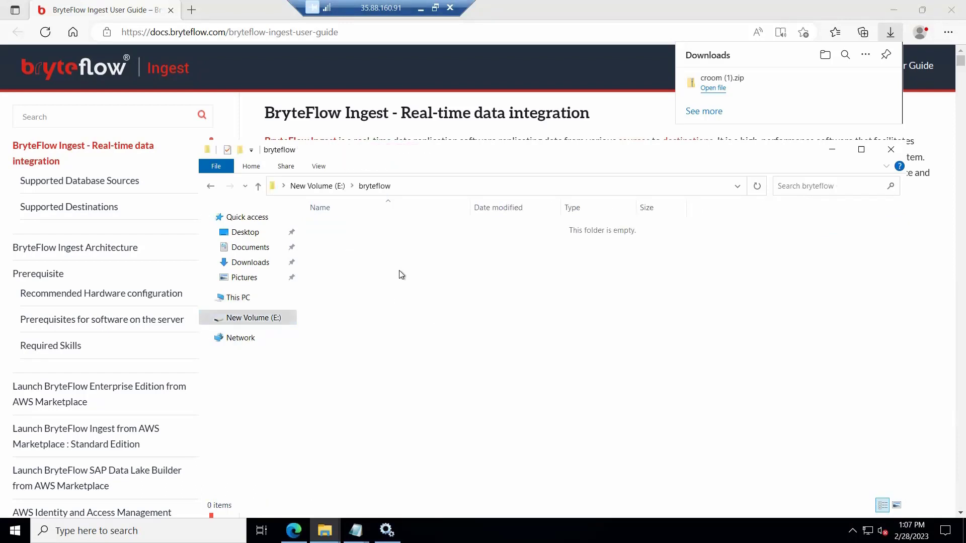
pyautogui.hotkey('ctrl', 'v')
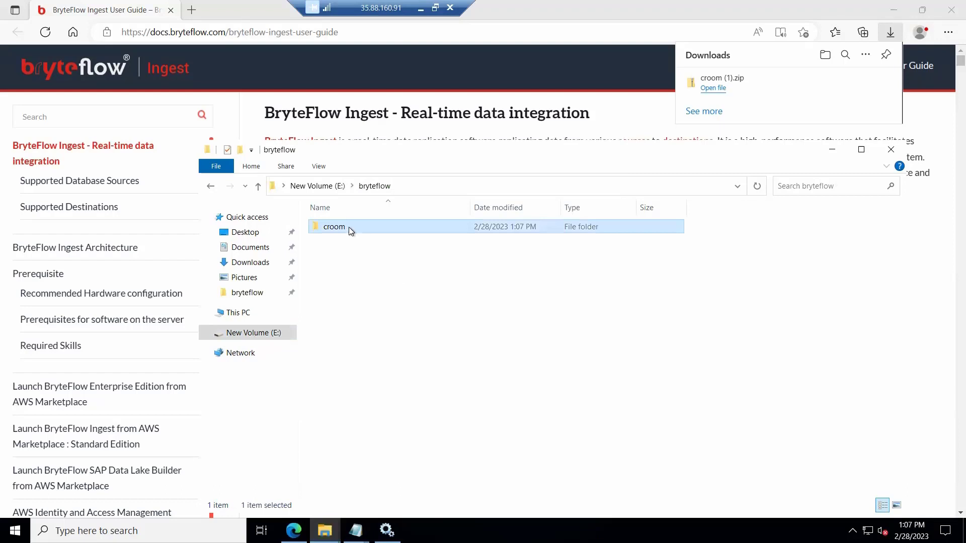
# - Open the extracted croom folder and copy its full path, E:\bryteflow\croom
pyautogui.doubleClick(348, 228)
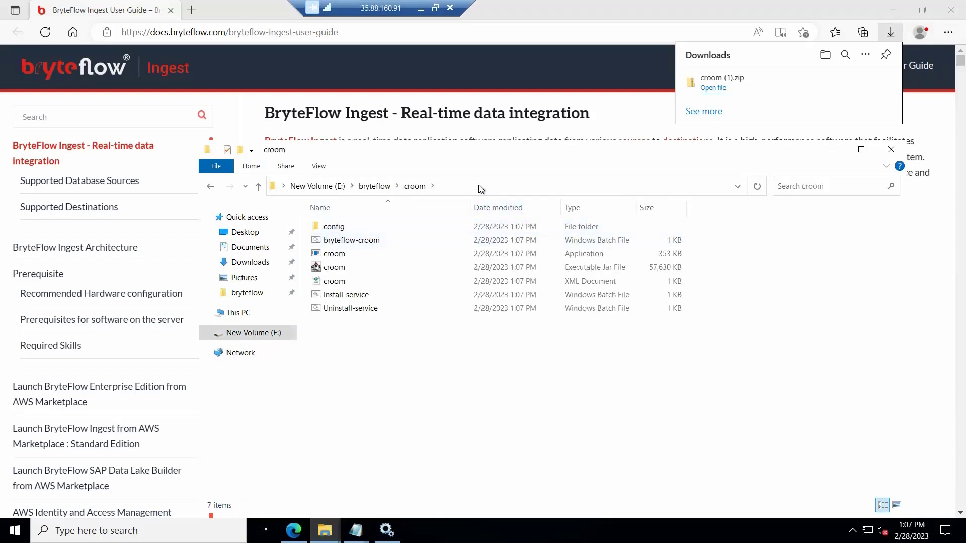
pyautogui.hotkey('alt', 'd')
pyautogui.hotkey('ctrl', 'c')
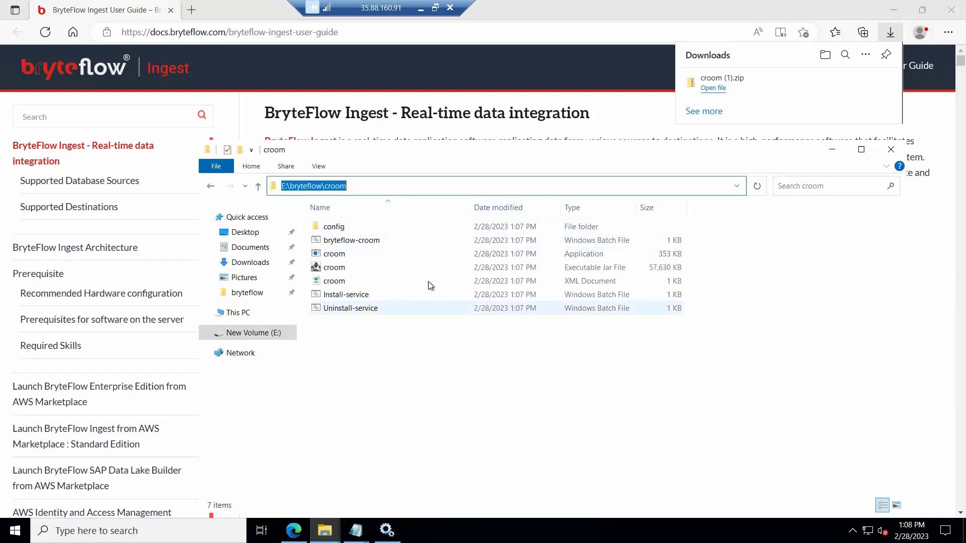
# - Open a Command Prompt window
pyautogui.click(15, 531)
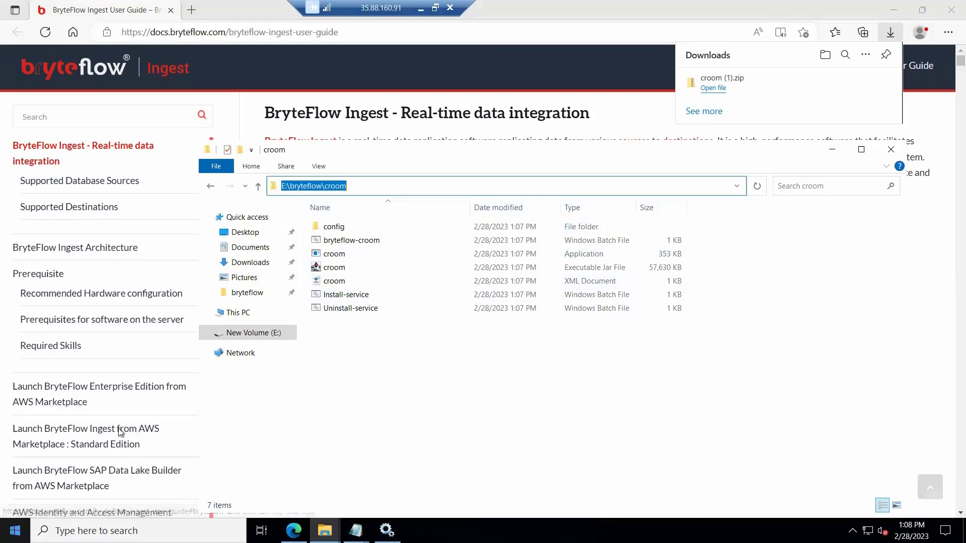
pyautogui.write('cmd')
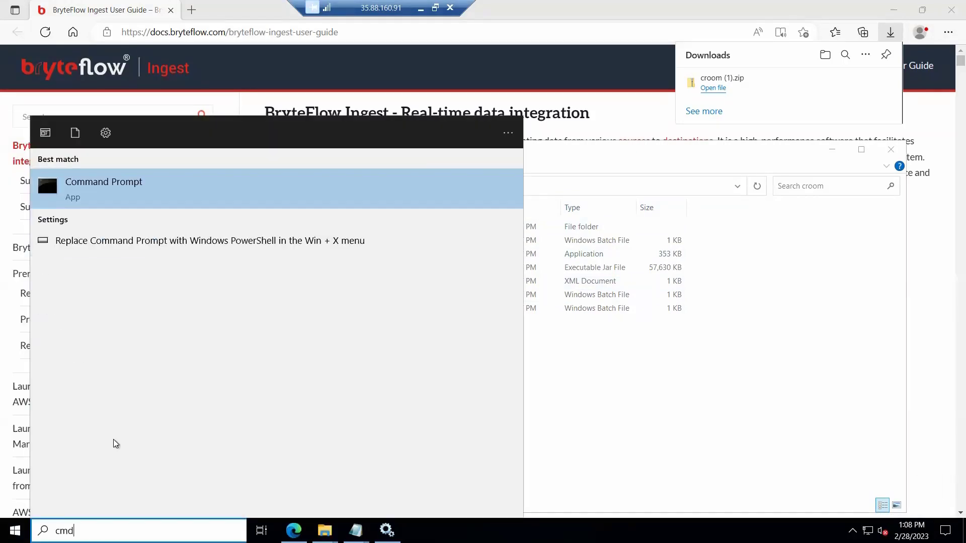
pyautogui.press('Return')
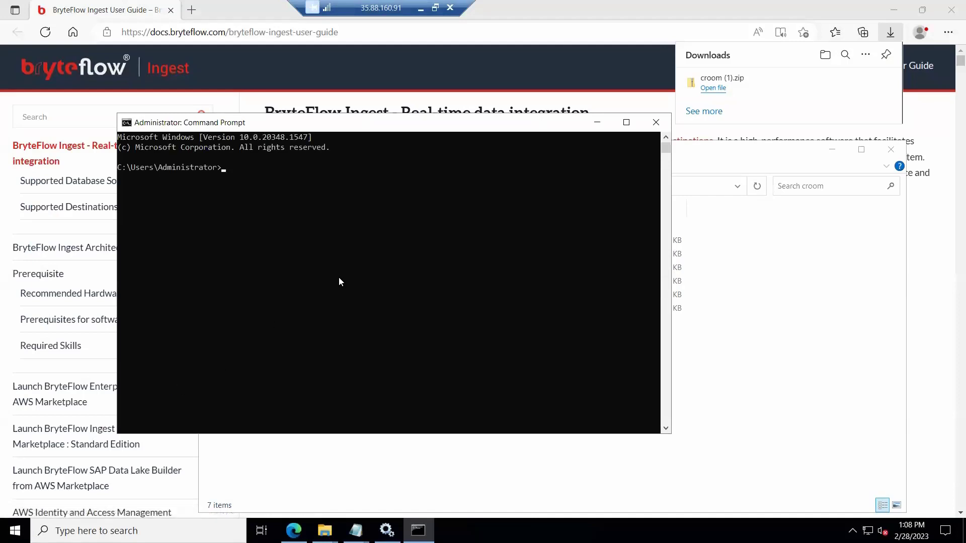
# - Switch to the E: drive and change the working directory to E:\bryteflow\croom
pyautogui.write('cd e')
pyautogui.press('BackSpace')
pyautogui.press('BackSpace')
pyautogui.press('BackSpace')
pyautogui.press('BackSpace')
pyautogui.write('e:')
pyautogui.press('Return')
pyautogui.write('cd')
pyautogui.hotkey('ctrl', 'v')
pyautogui.press('Return')
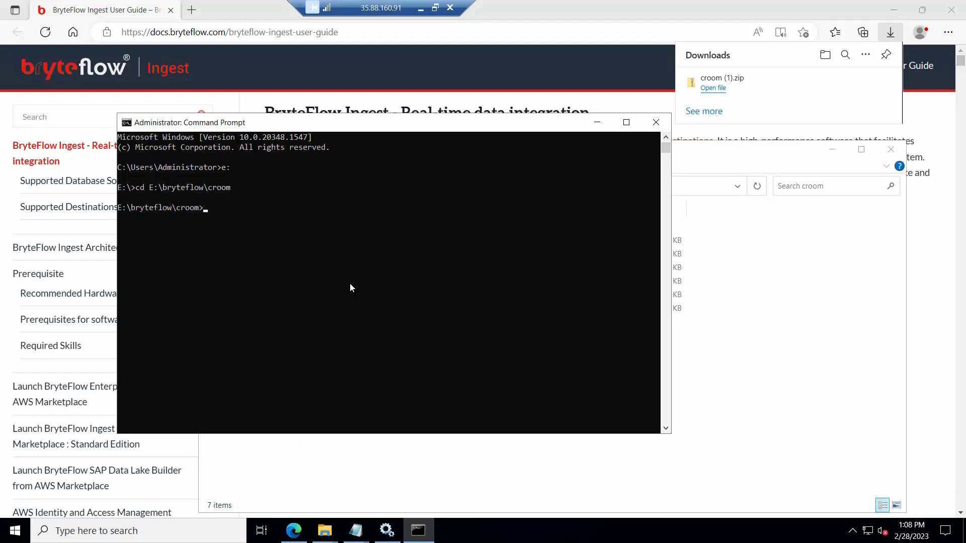
# - Install the croom service by running Install-service.bat through to the end, and minimize the Command Prompt
pyautogui.write('Install-service.bat')
pyautogui.press('Return')
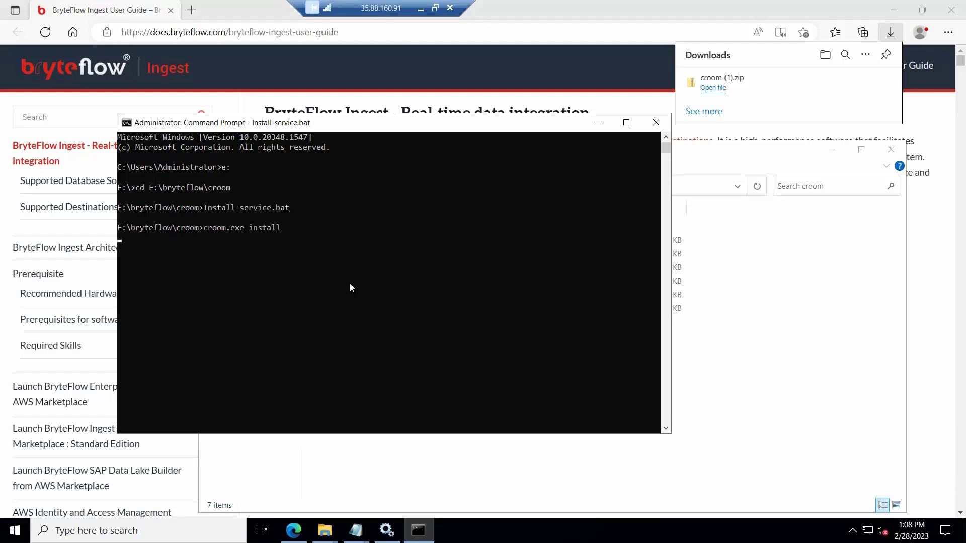
pyautogui.press('Return')
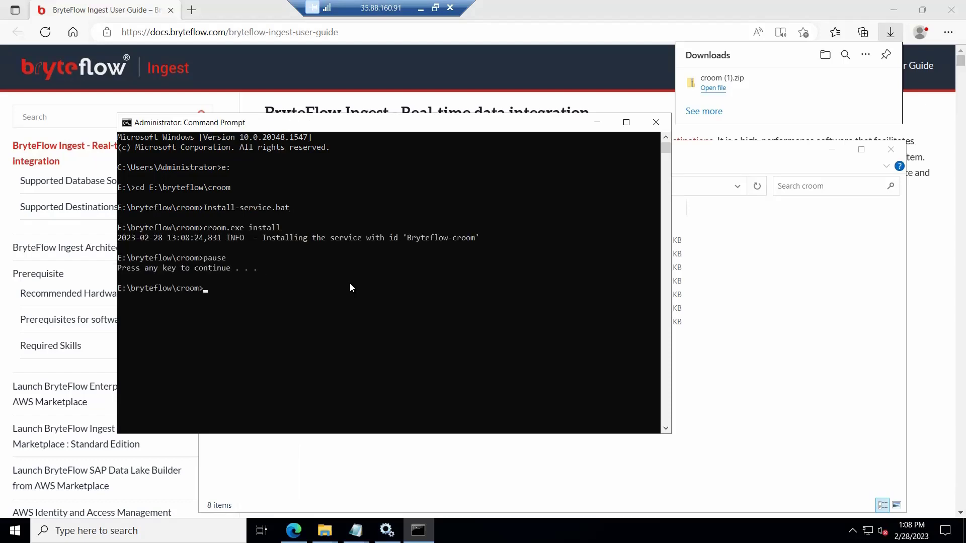
pyautogui.click(598, 126)
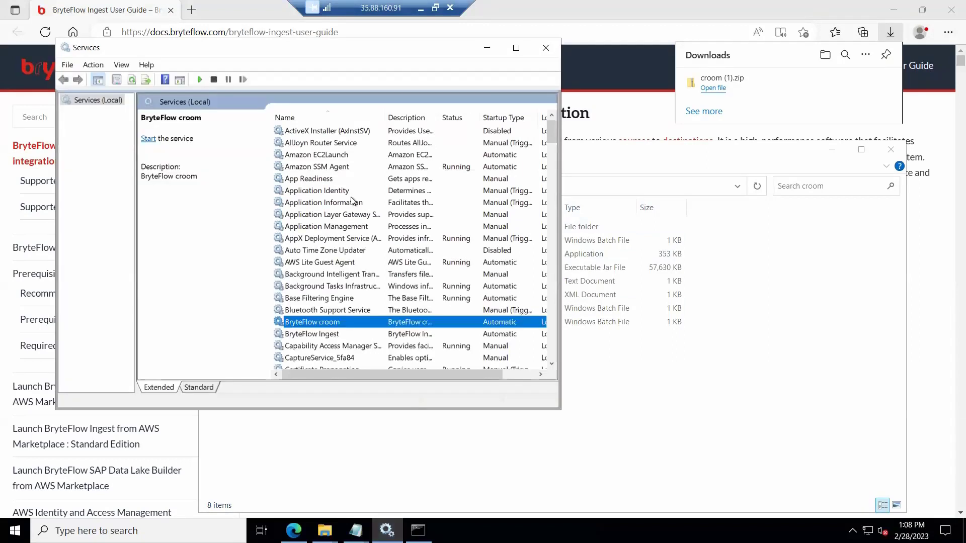
# - Start the BryteFlow croom service in the Windows Services console
pyautogui.click(350, 180)
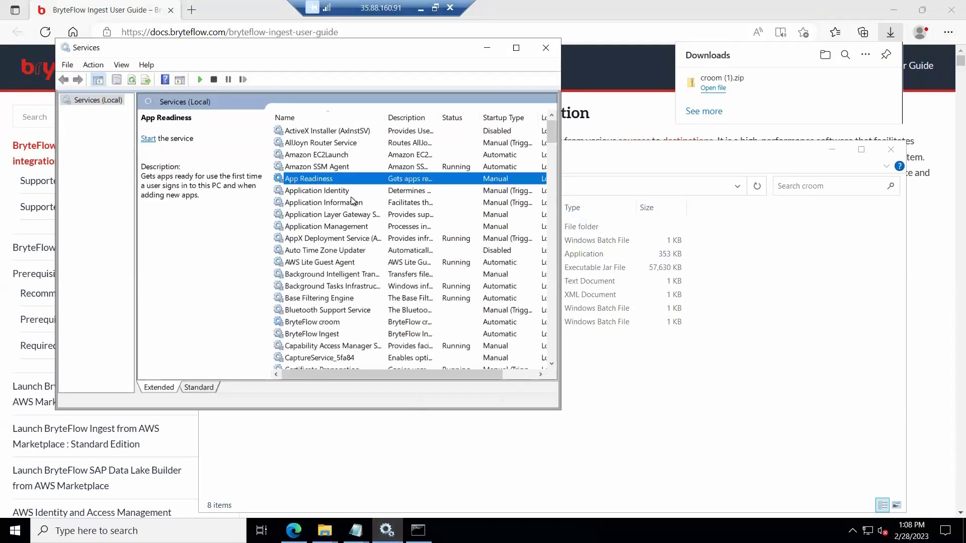
pyautogui.click(338, 321)
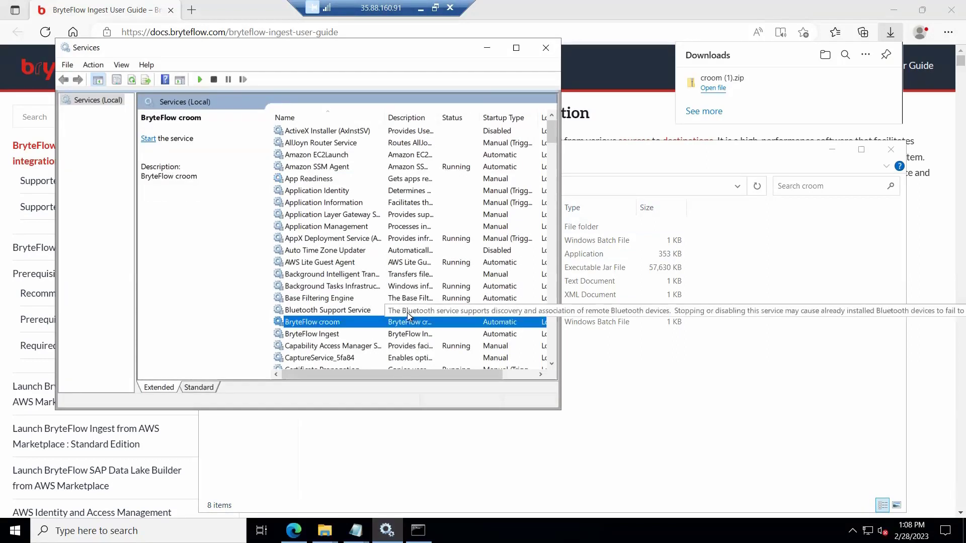
pyautogui.rightClick(328, 326)
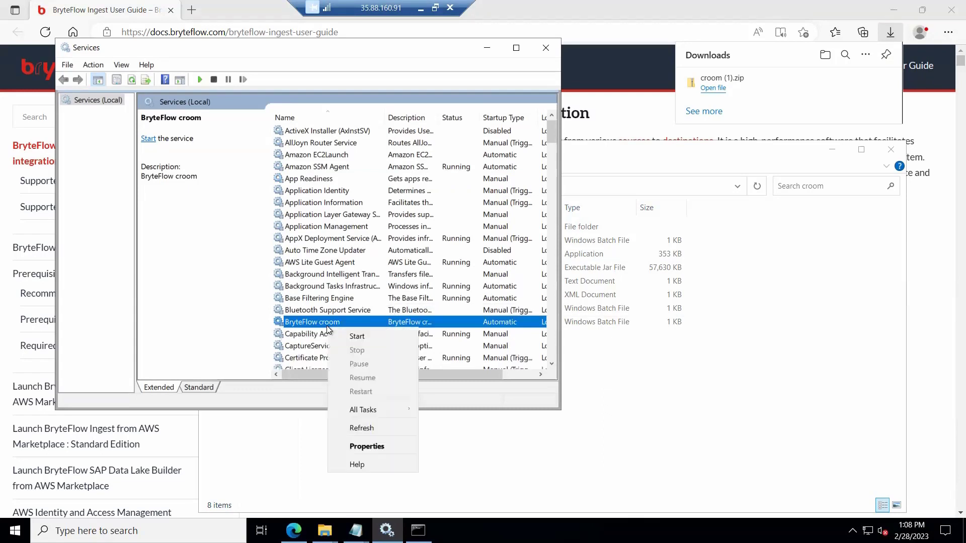
pyautogui.click(355, 337)
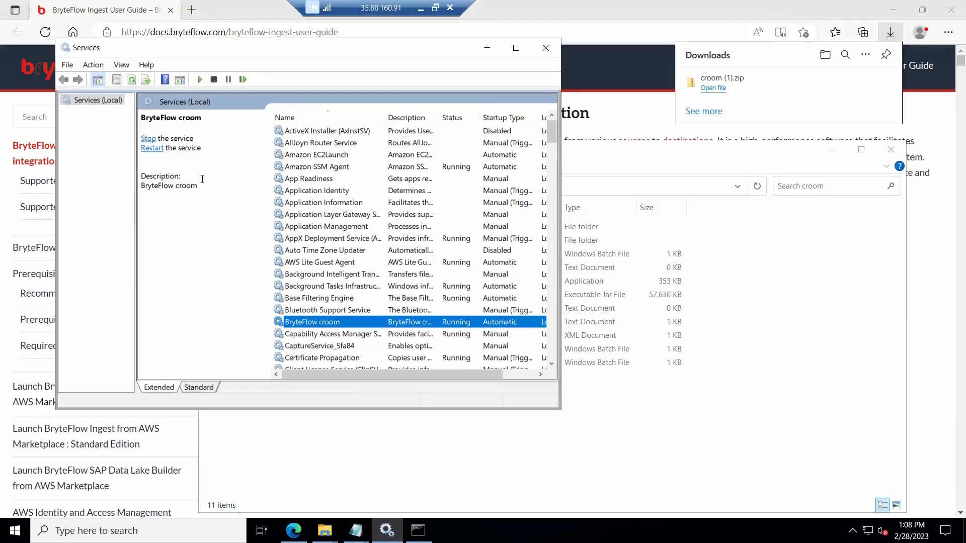
# - Load the BryteFlow Control Room in a new browser tab at localhost:9091
pyautogui.click(191, 10)
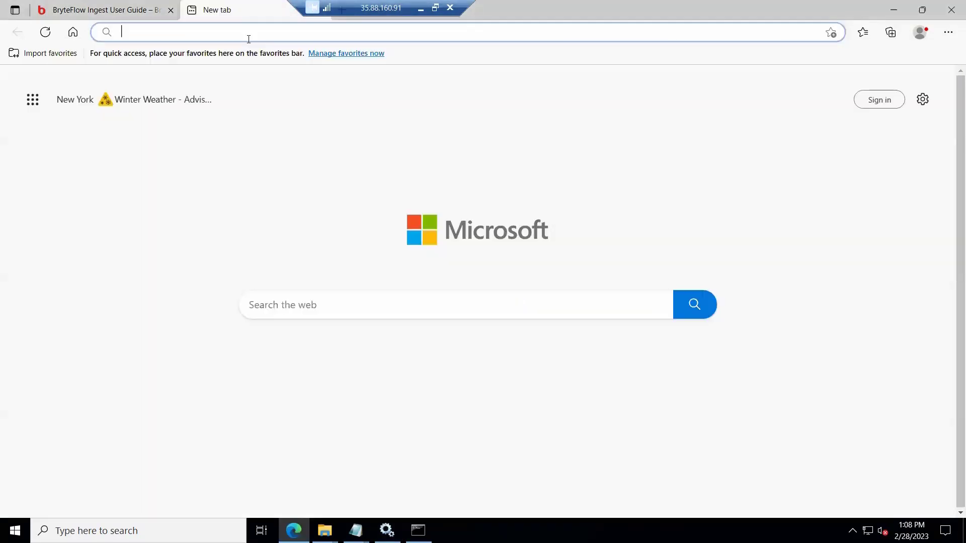
pyautogui.write('localhost:8091')
pyautogui.press('Return')
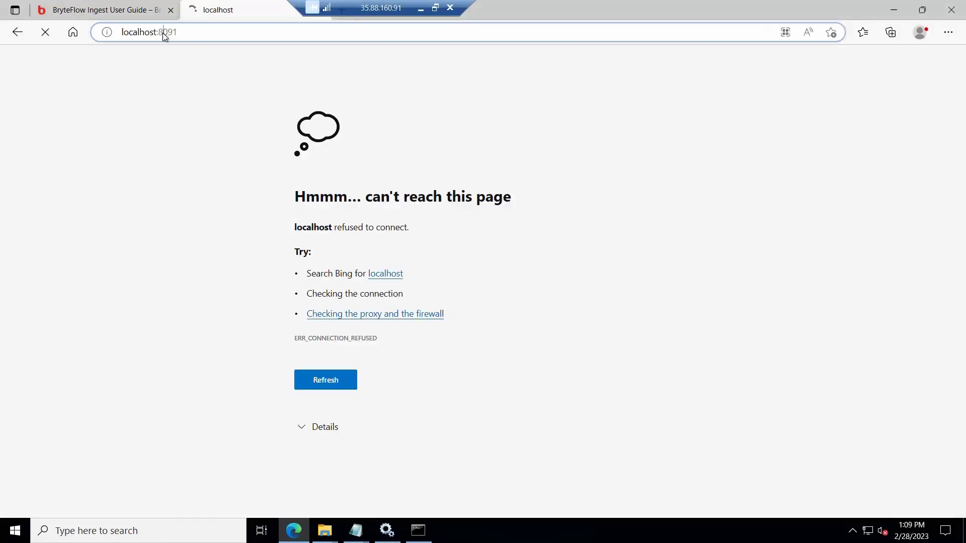
pyautogui.click(162, 33)
pyautogui.click(159, 32)
pyautogui.press('Delete')
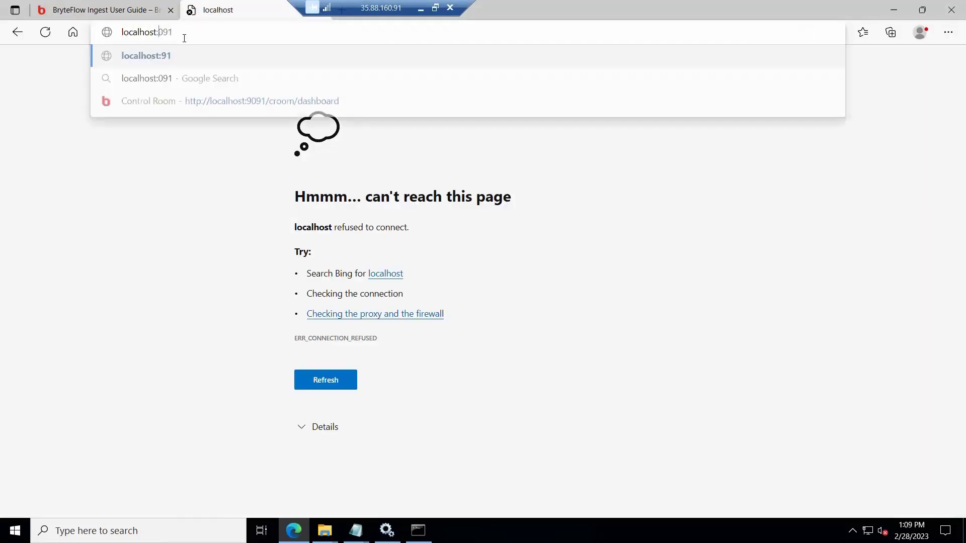
pyautogui.write('9')
pyautogui.press('Return')
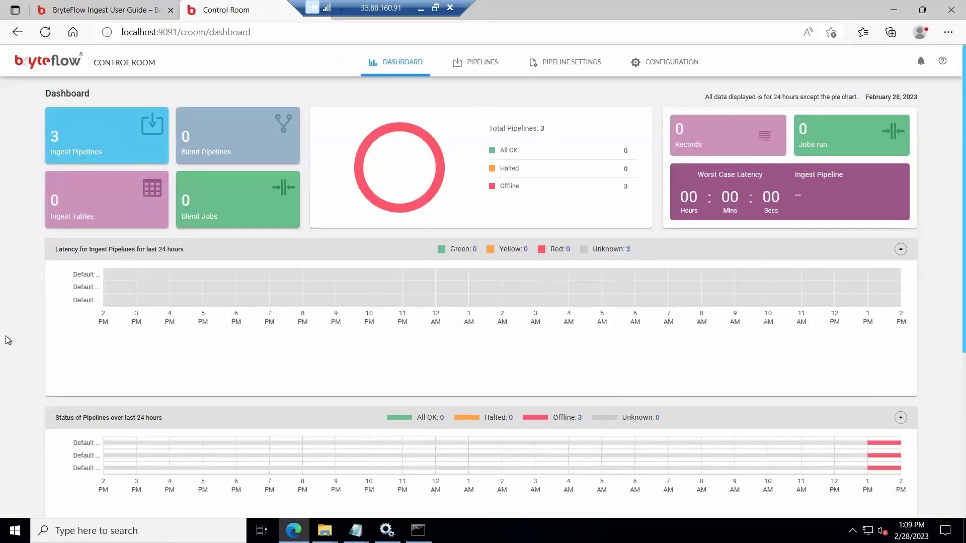
# - View the pipeline settings of Default Pipeline 1 in the Control Room
pyautogui.click(593, 67)
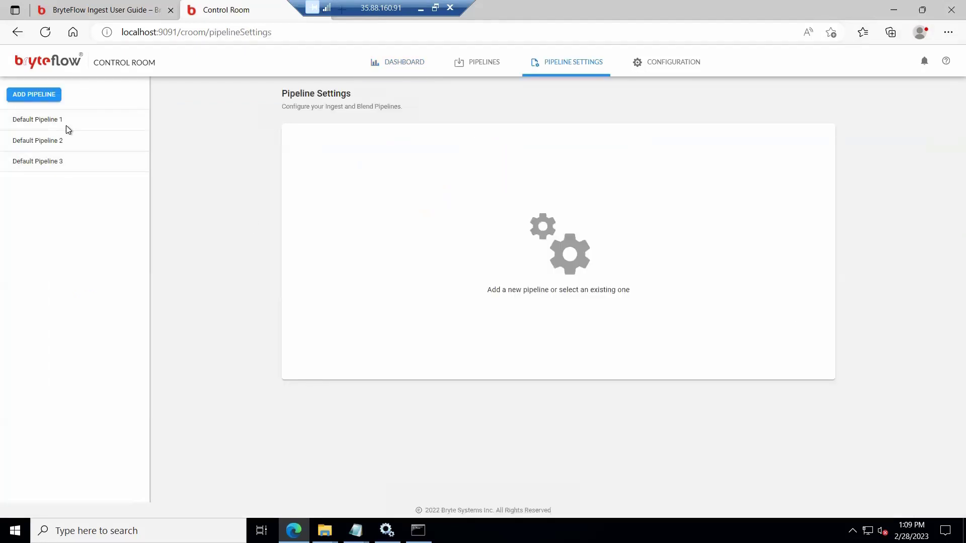
pyautogui.click(75, 125)
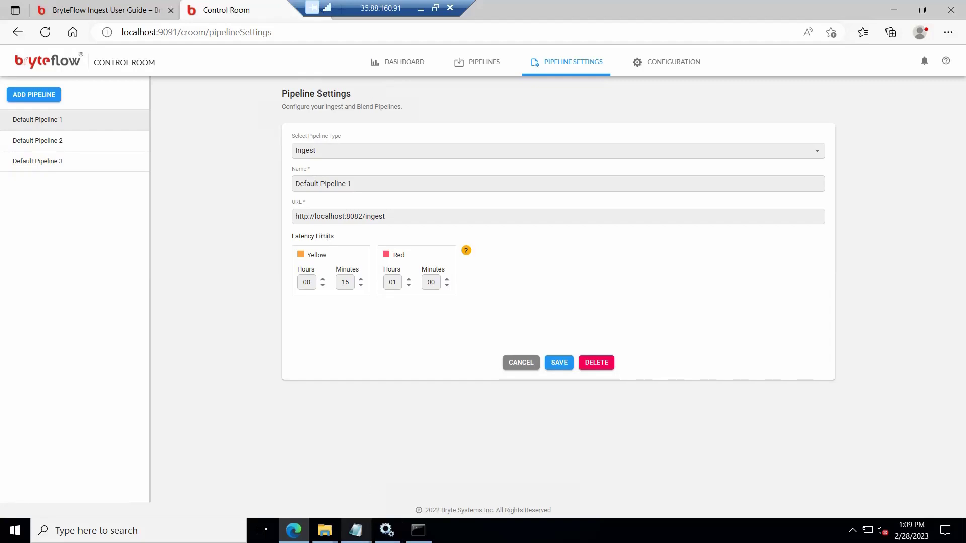
pyautogui.moveTo(356, 530)
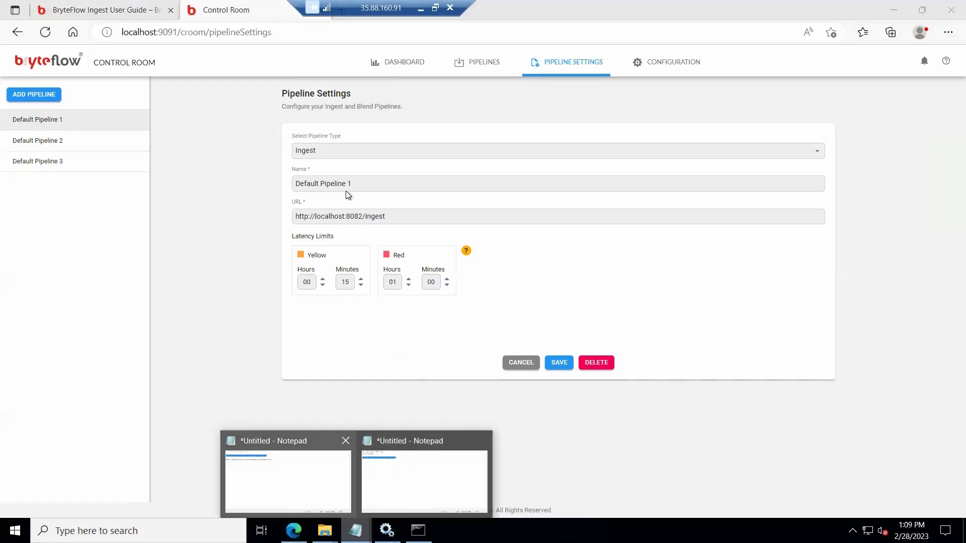
pyautogui.click(289, 478)
pyautogui.click(385, 151)
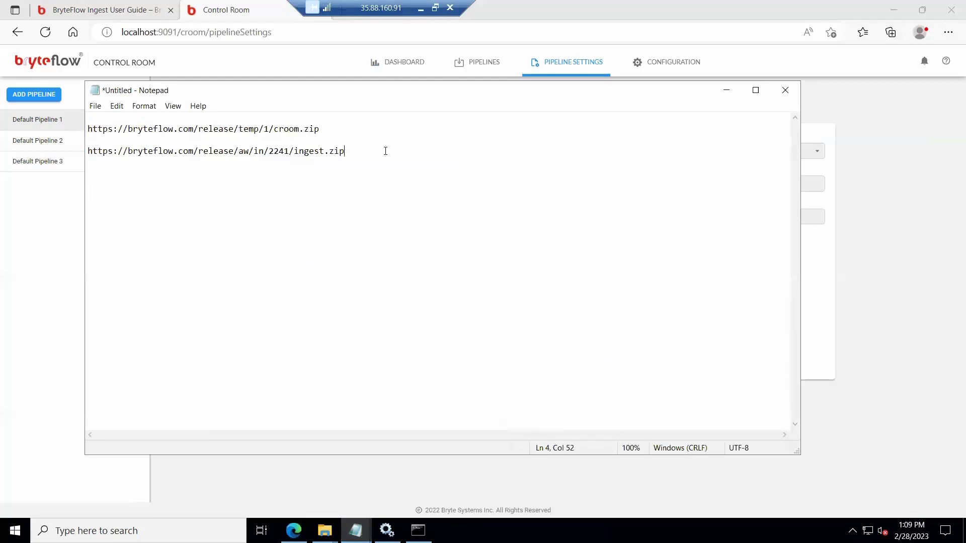
pyautogui.moveTo(272, 152); pyautogui.dragTo(63, 149)
pyautogui.hotkey('ctrl', 'c')
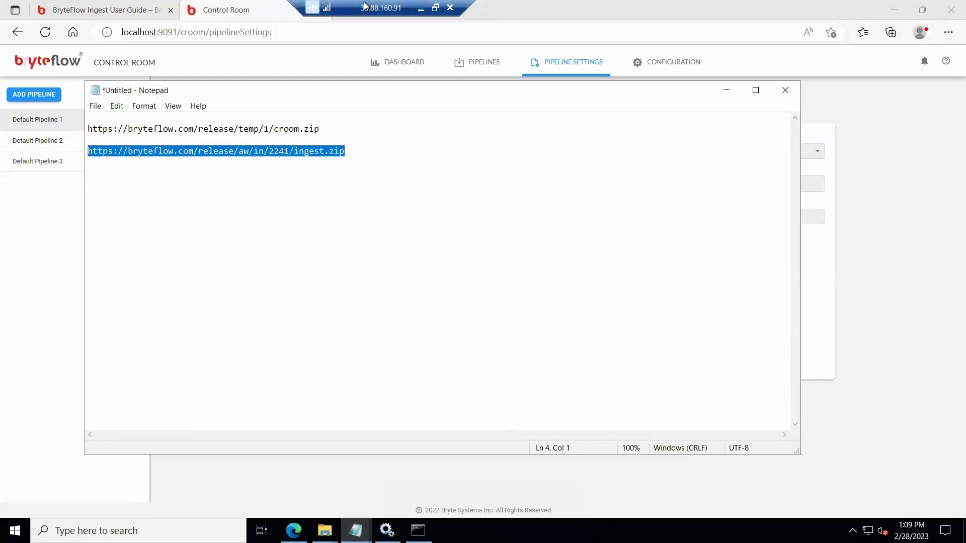
# - Download ingest.zip from the copied URL in a new browser tab and open the downloaded archive
pyautogui.moveTo(365, 6); pyautogui.dragTo(591, 6)
pyautogui.click(342, 10)
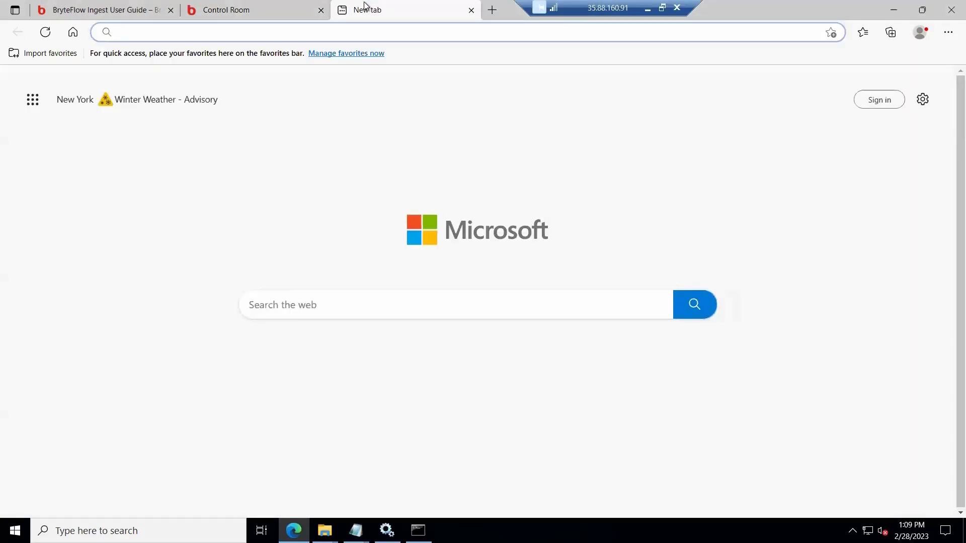
pyautogui.hotkey('ctrl', 'v')
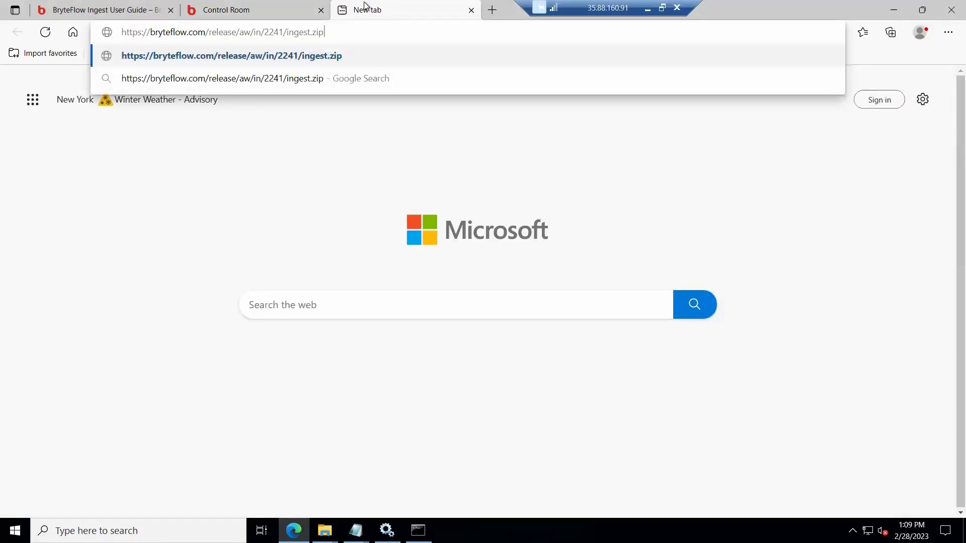
pyautogui.press('Return')
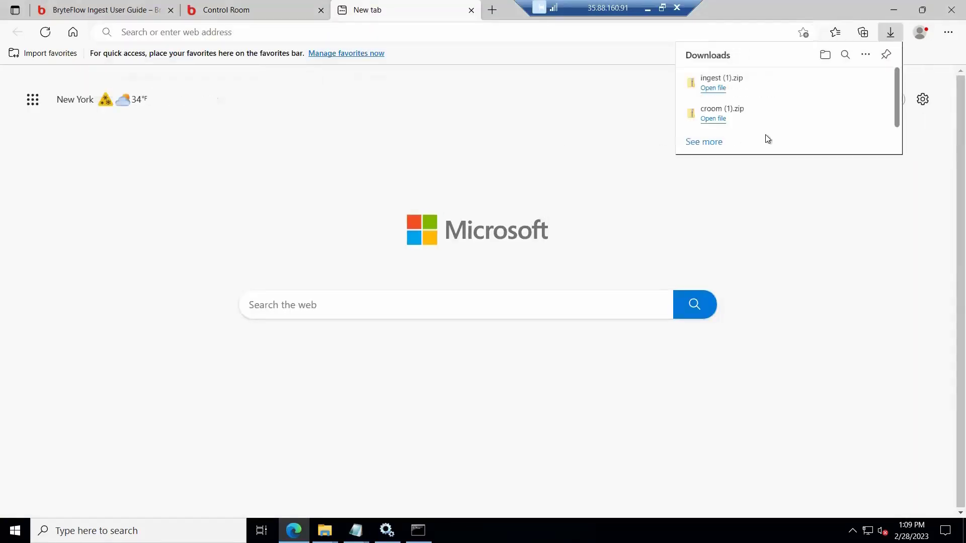
pyautogui.click(713, 89)
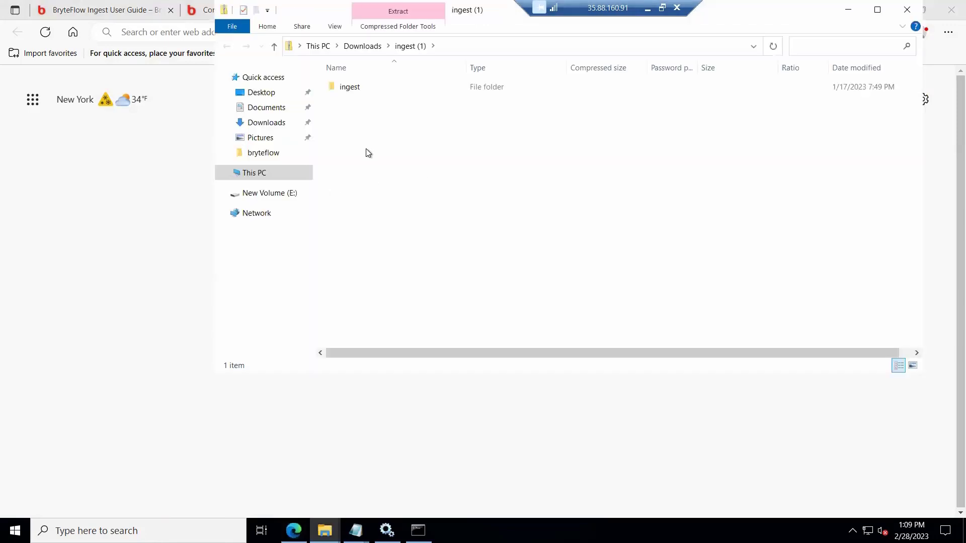
# - Copy the ingest folder from the downloaded archive into the bryteflow folder on the E: drive
pyautogui.click(357, 89)
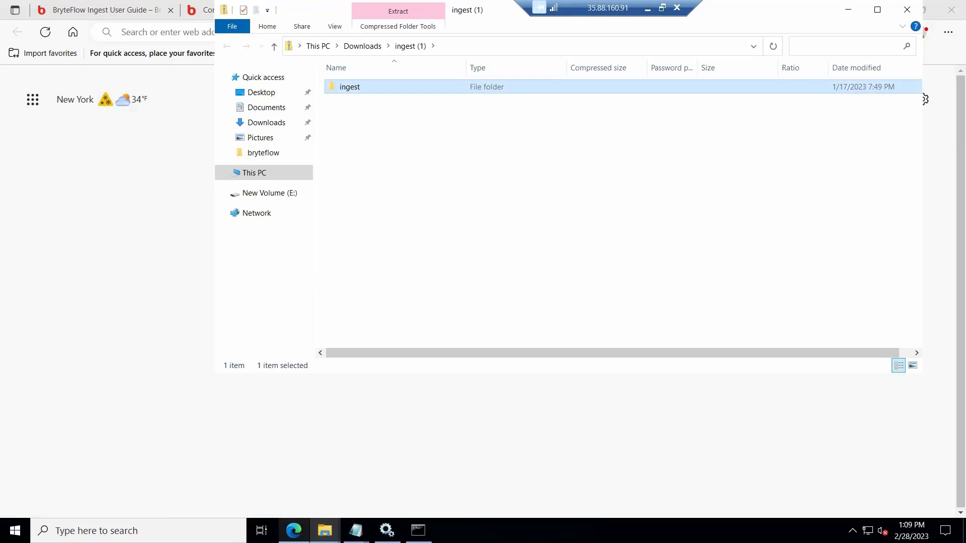
pyautogui.click(325, 531)
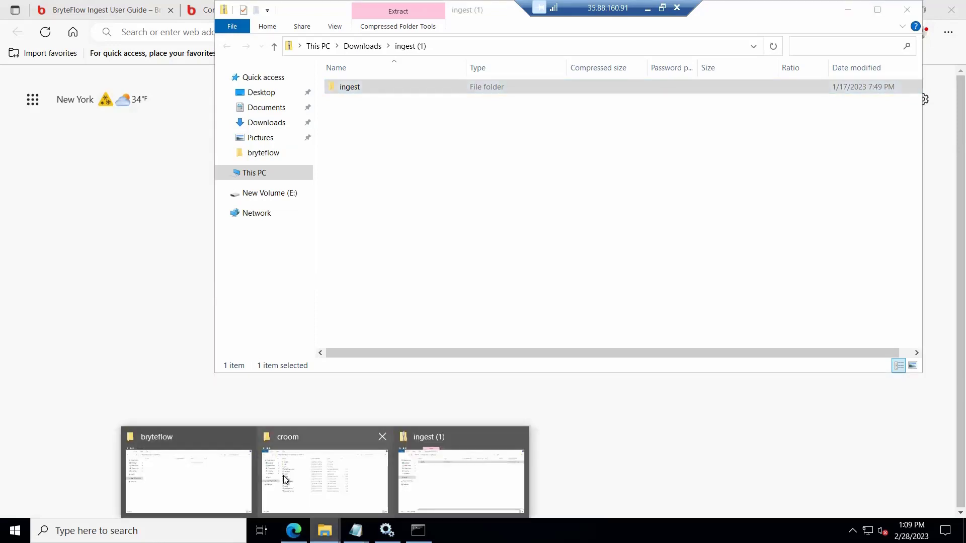
pyautogui.click(285, 476)
pyautogui.click(377, 186)
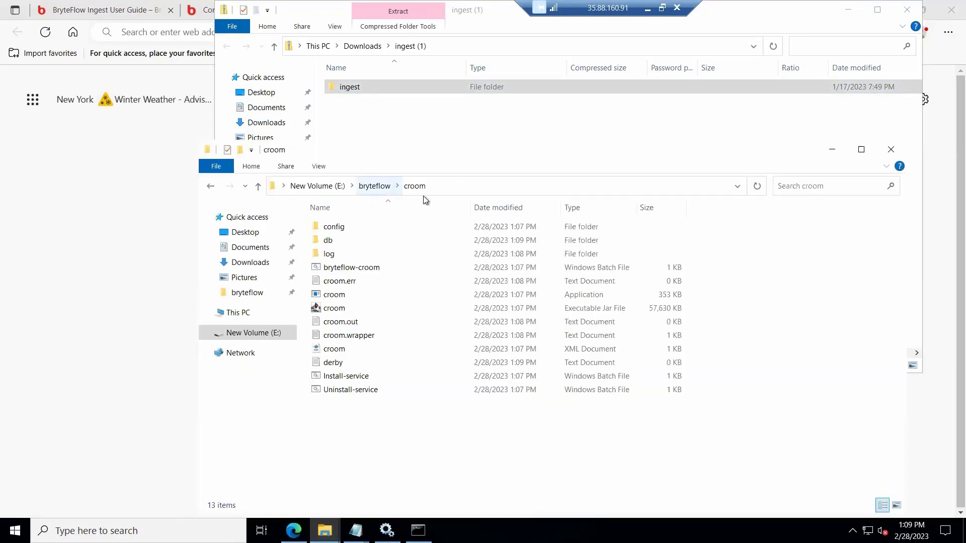
pyautogui.click(383, 284)
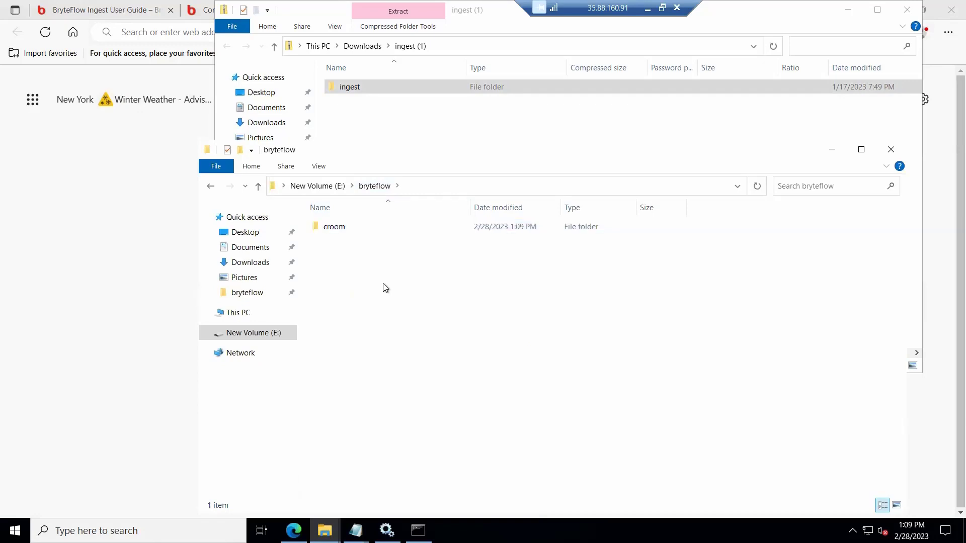
pyautogui.hotkey('ctrl', 'v')
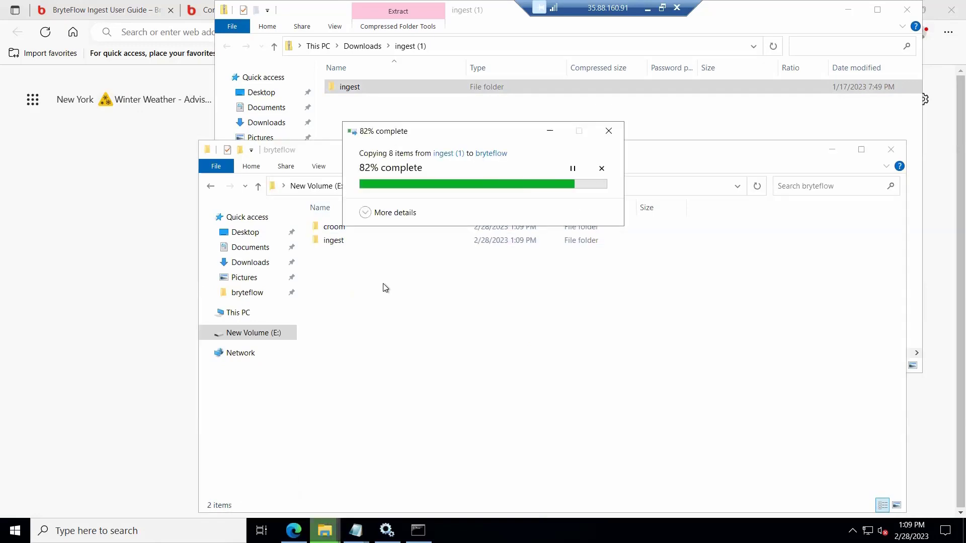
# - Rename the copied ingest folder in E:\bryteflow as pipeline1
pyautogui.click(336, 243)
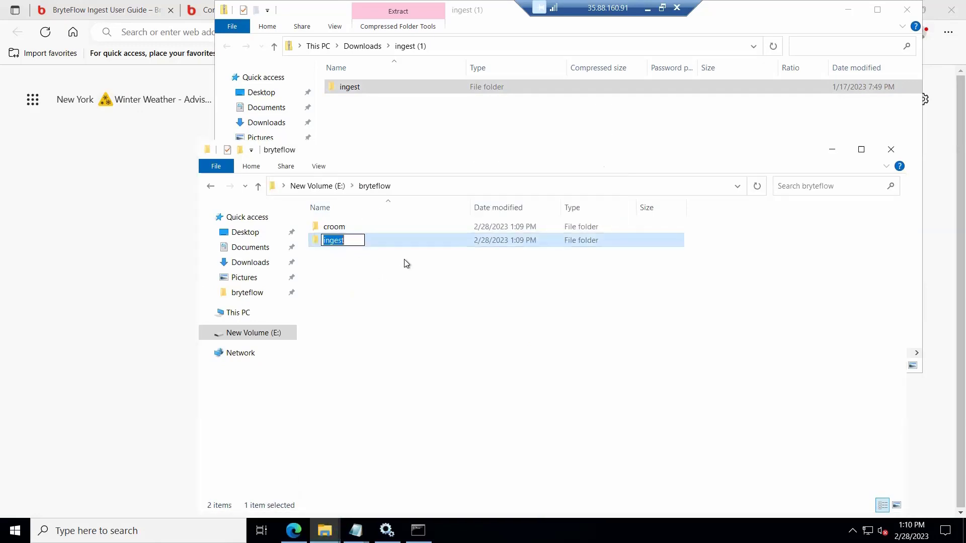
pyautogui.write('pipeline1')
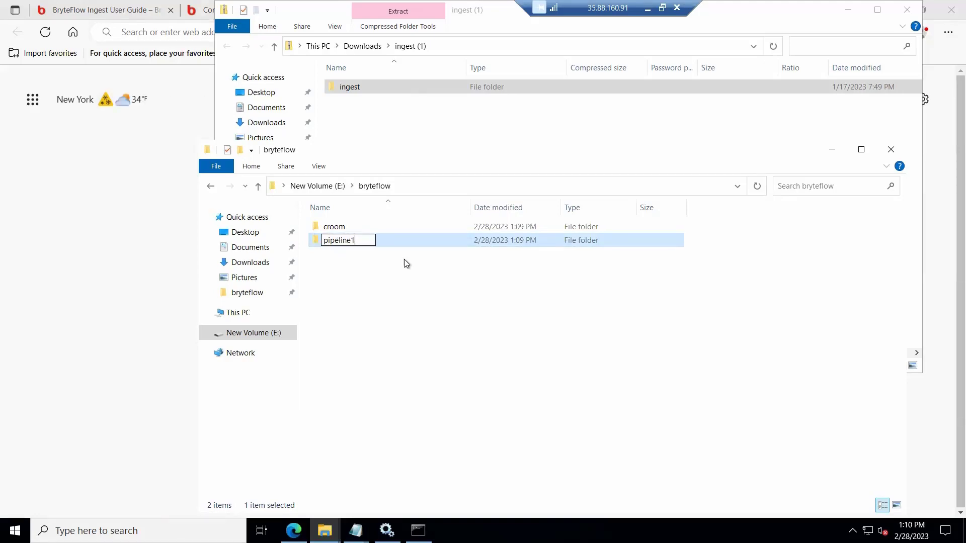
pyautogui.press('Return')
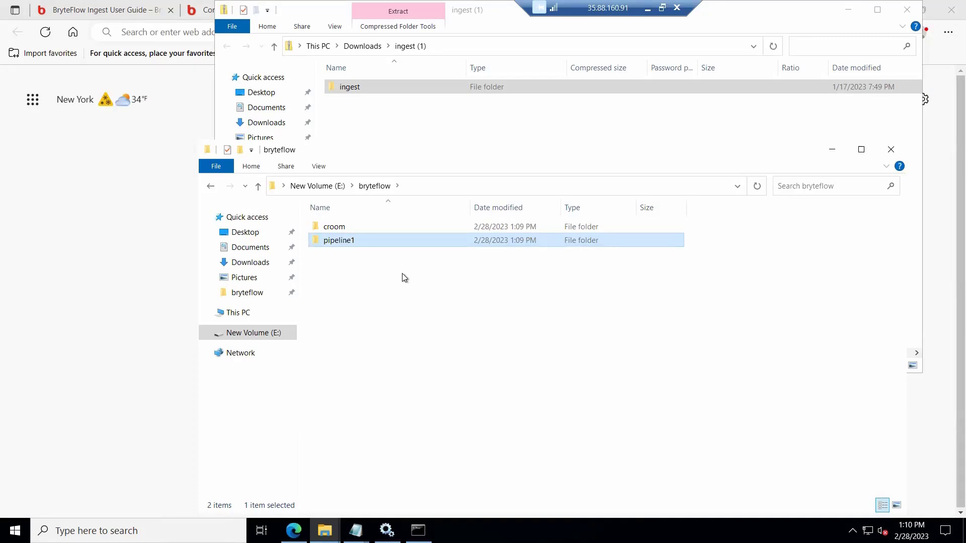
# - Paste a second copy of the ingest folder into E:\bryteflow and rename it pipeline2
pyautogui.click(403, 277)
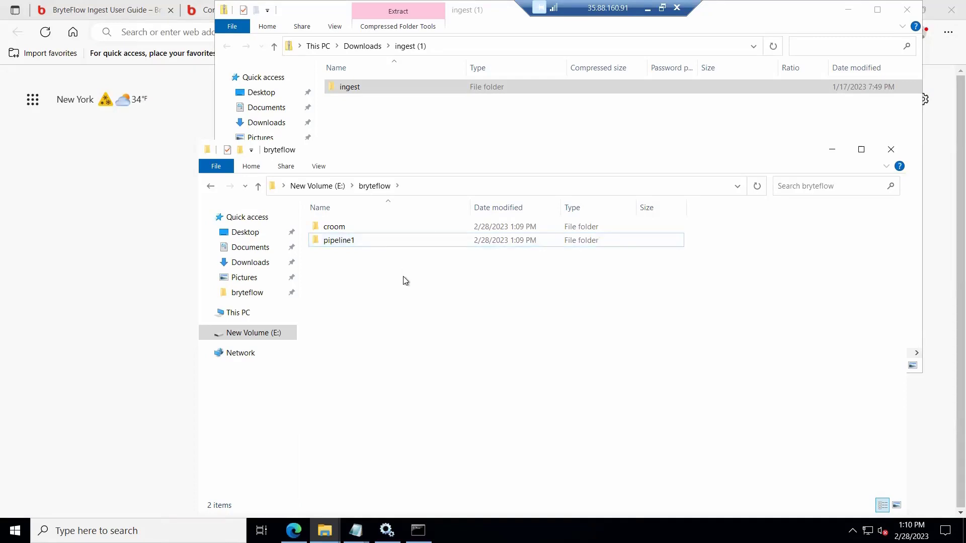
pyautogui.hotkey('ctrl', 'v')
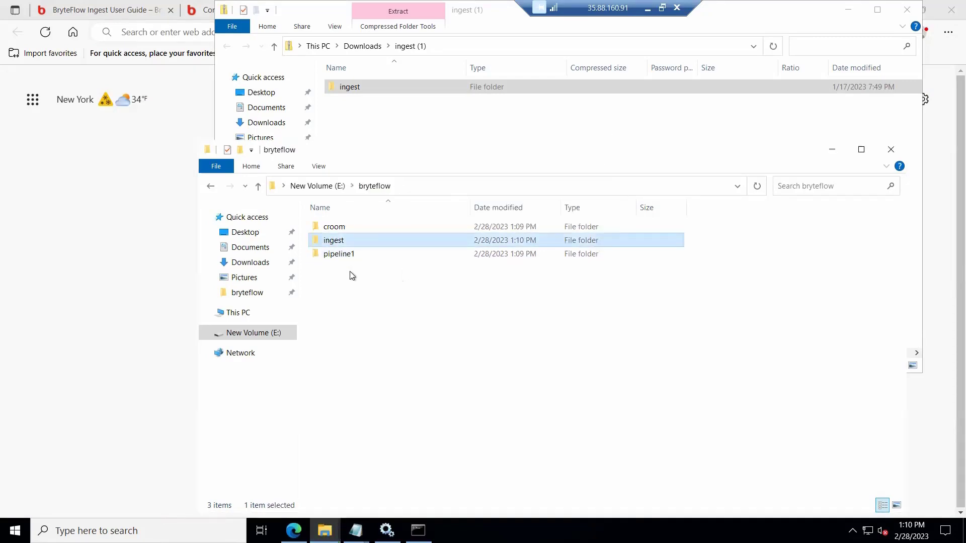
pyautogui.press('F2')
pyautogui.write('pipeline')
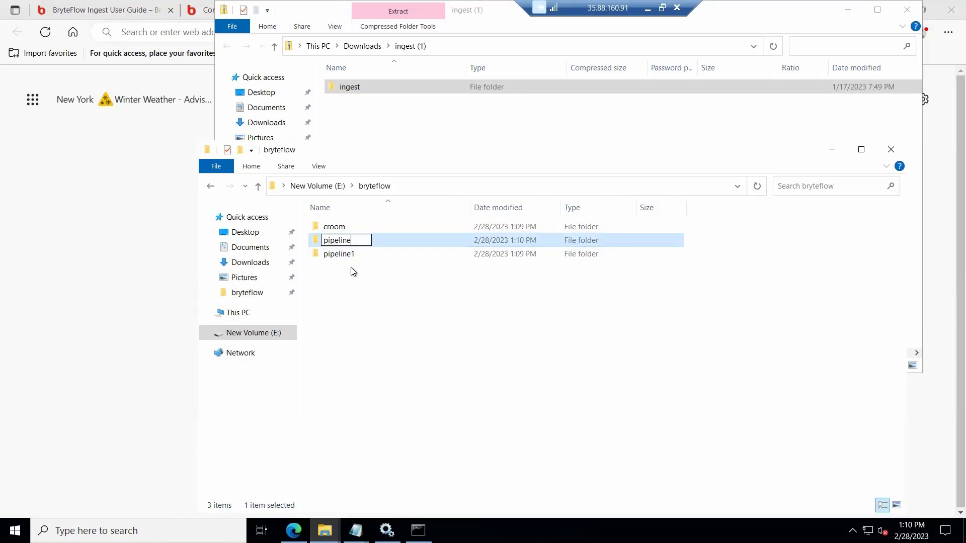
pyautogui.write('2')
pyautogui.press('Return')
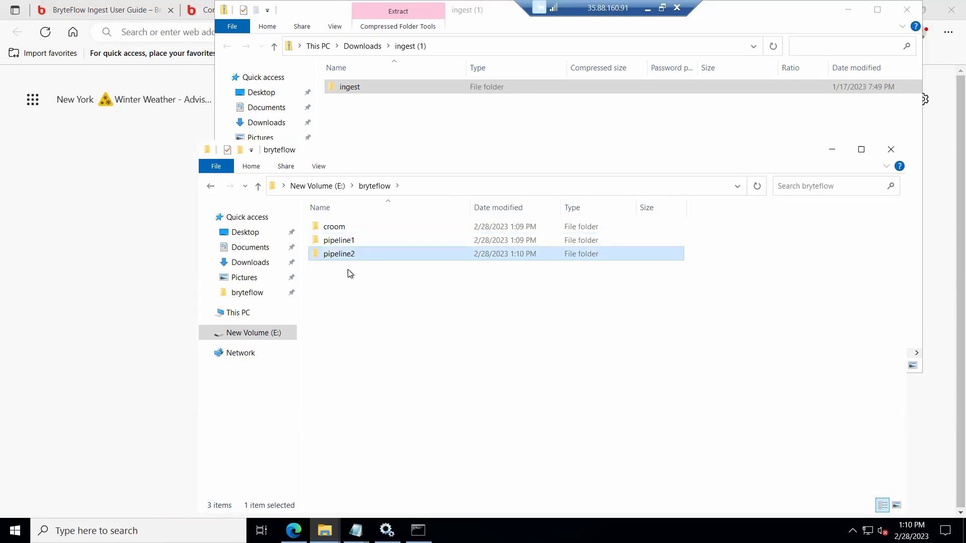
# - Paste a third copy of the ingest folder into E:\bryteflow and rename it pipeline3
pyautogui.click(389, 312)
pyautogui.rightClick(388, 312)
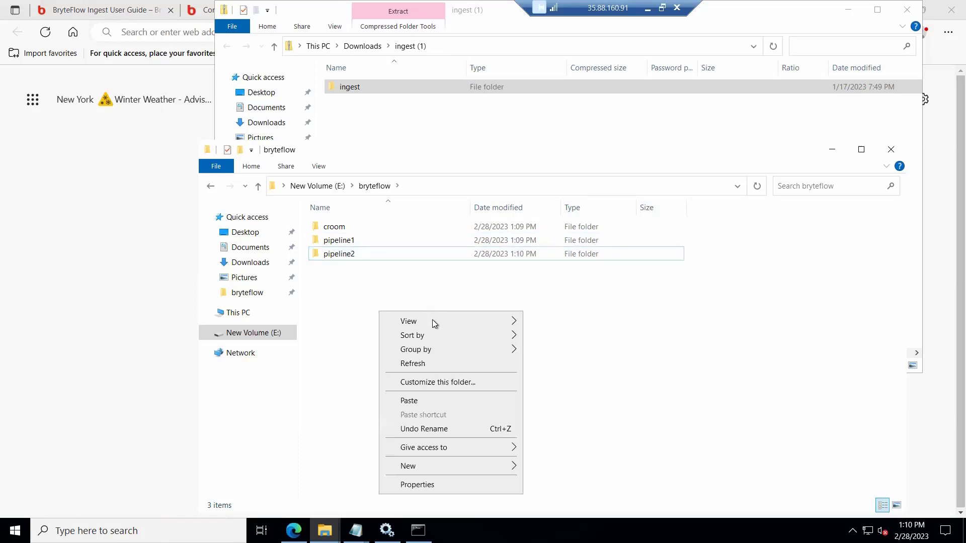
pyautogui.click(409, 401)
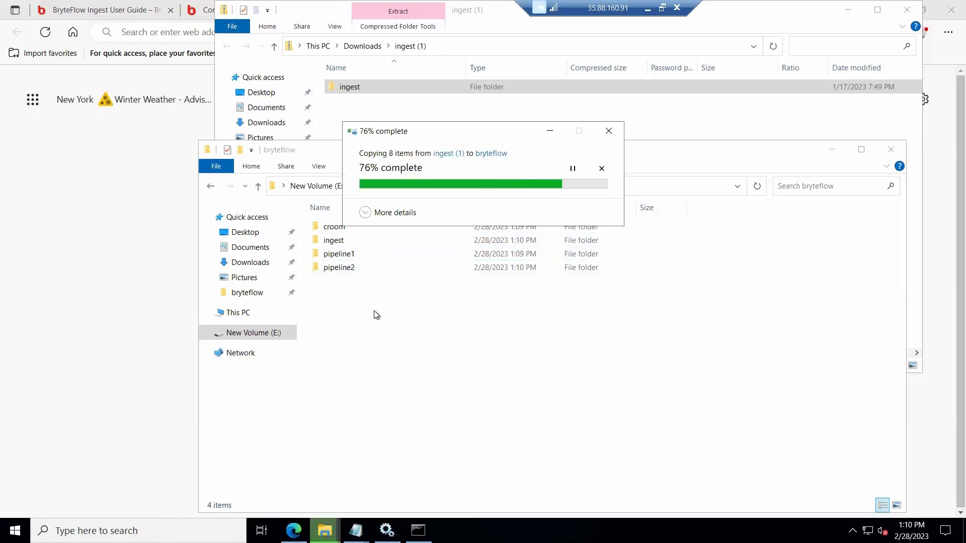
pyautogui.press('F2')
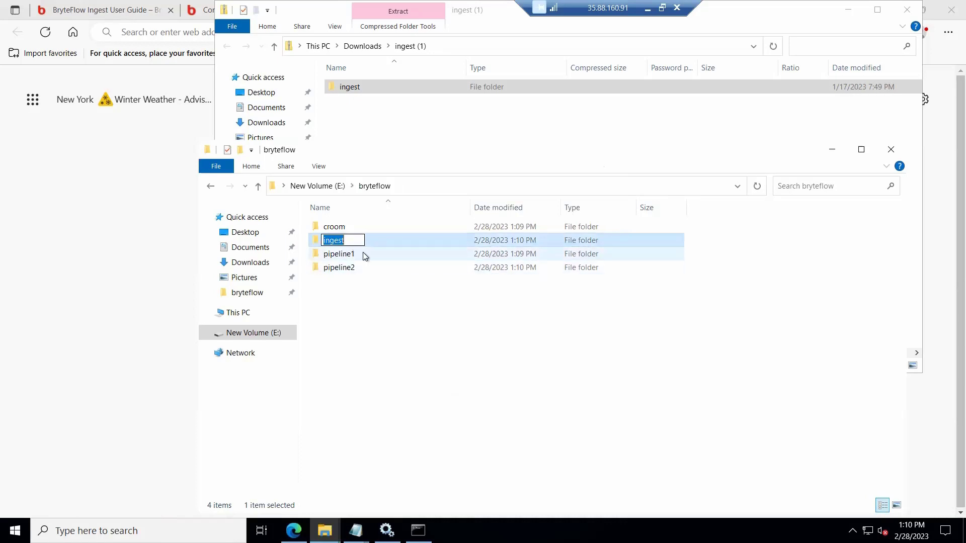
pyautogui.write('pipel')
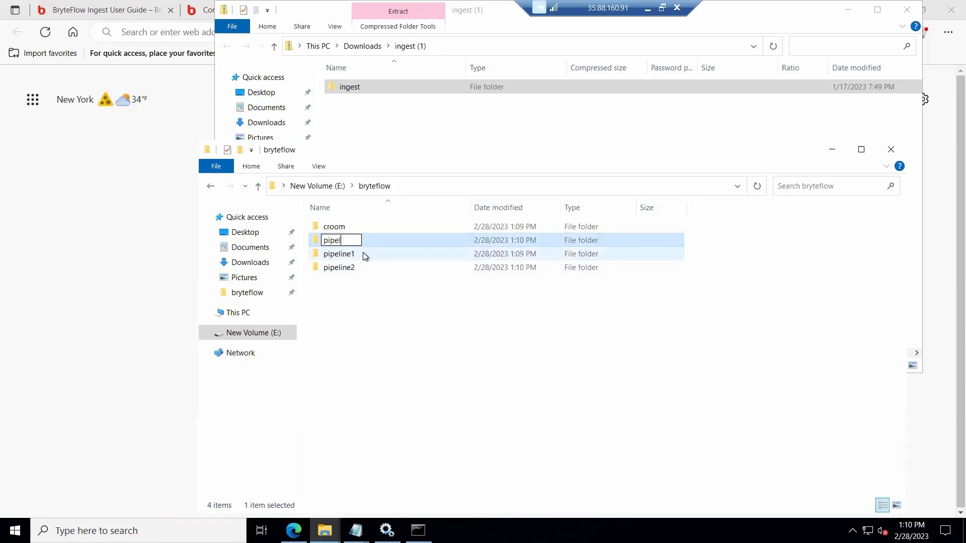
pyautogui.write('ine3')
pyautogui.press('Return')
# - Copy the path of the pipeline1 folder and change the Command Prompt's directory to E:\bryteflow\pipeline1
pyautogui.click(347, 244)
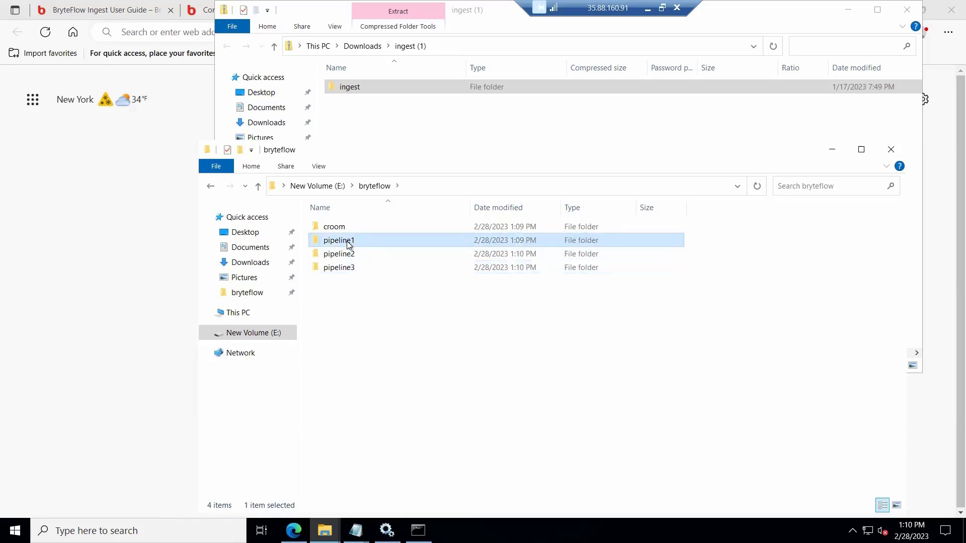
pyautogui.doubleClick(347, 244)
pyautogui.click(481, 186)
pyautogui.hotkey('ctrl', 'c')
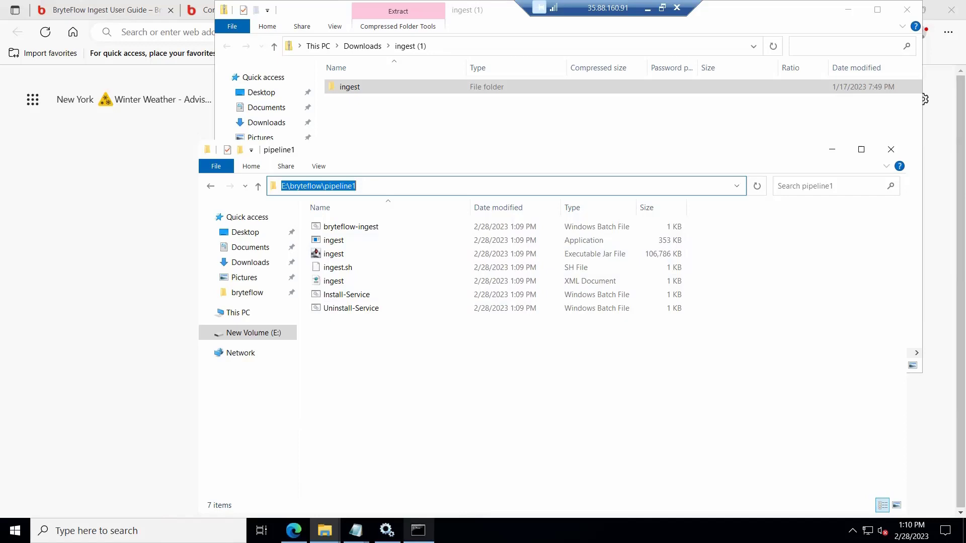
pyautogui.click(418, 530)
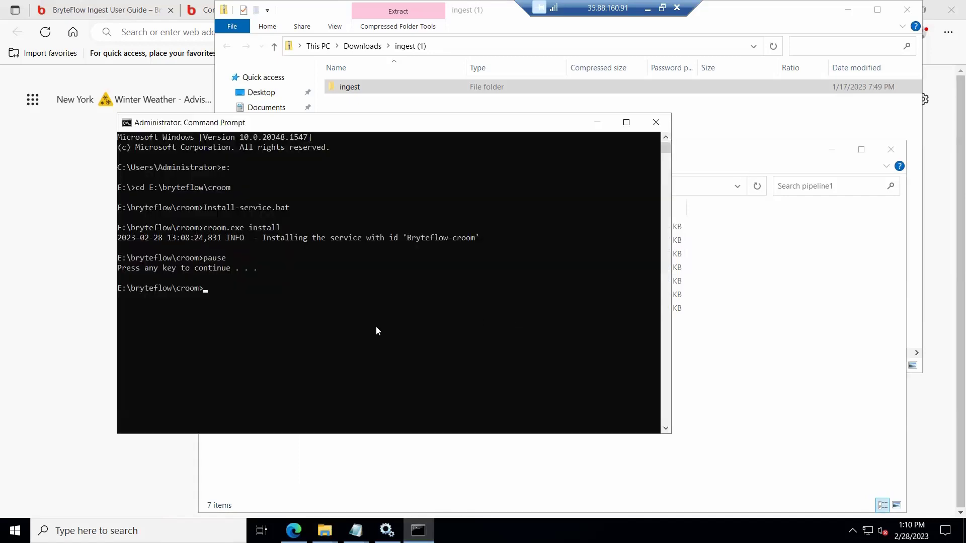
pyautogui.write('cd')
pyautogui.hotkey('ctrl', 'v')
pyautogui.press('Return')
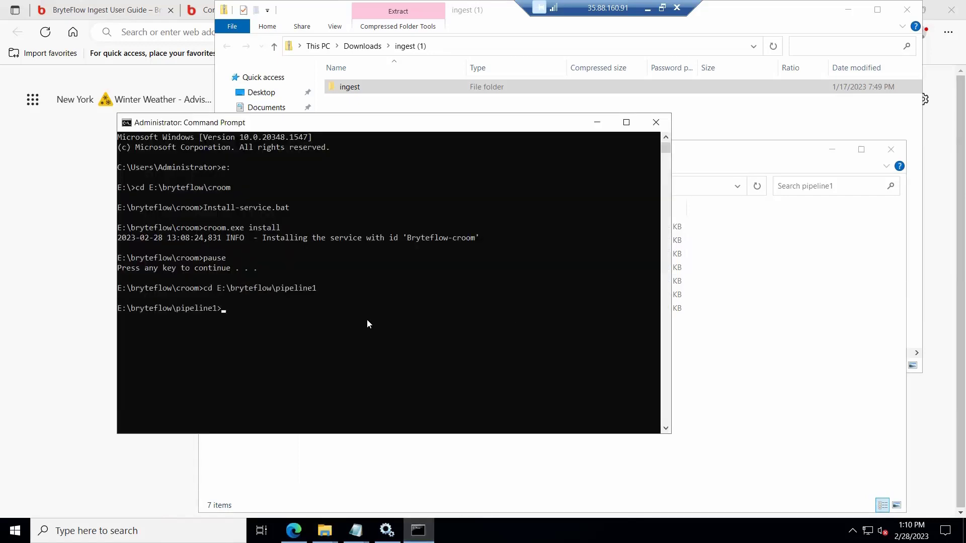
pyautogui.write('ingest.exe')
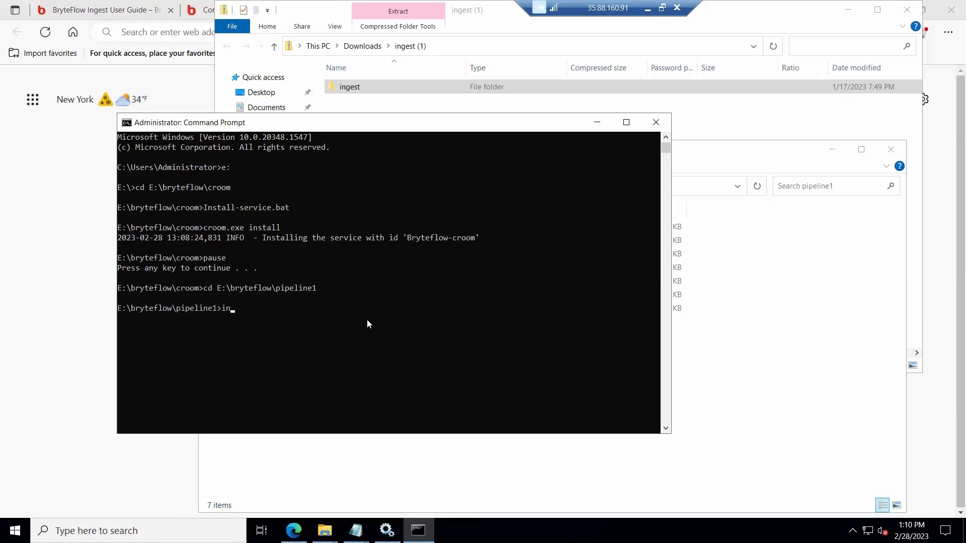
pyautogui.press('BackSpace')
pyautogui.press('BackSpace')
pyautogui.press('BackSpace')
pyautogui.write('sh')
pyautogui.press('BackSpace')
pyautogui.press('BackSpace')
pyautogui.press('BackSpace')
pyautogui.press('BackSpace')
pyautogui.press('BackSpace')
pyautogui.press('BackSpace')
pyautogui.press('BackSpace')
pyautogui.press('BackSpace')
pyautogui.press('BackSpace')
# - Run Install-Service.bat in the pipeline1 folder to install the BryteFlow Ingest service, and continue past the pause
pyautogui.write('Inst')
pyautogui.press('Tab')
pyautogui.press('Return')
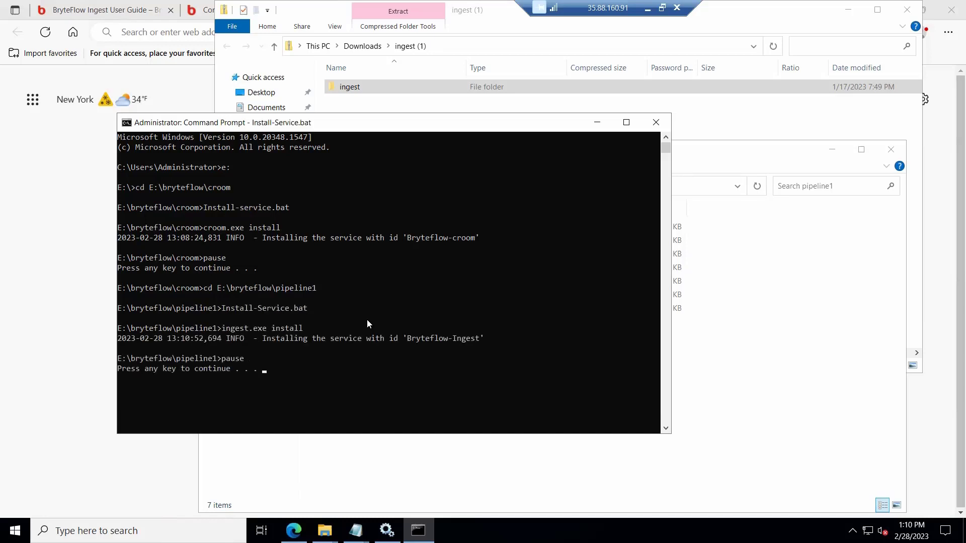
pyautogui.press('Return')
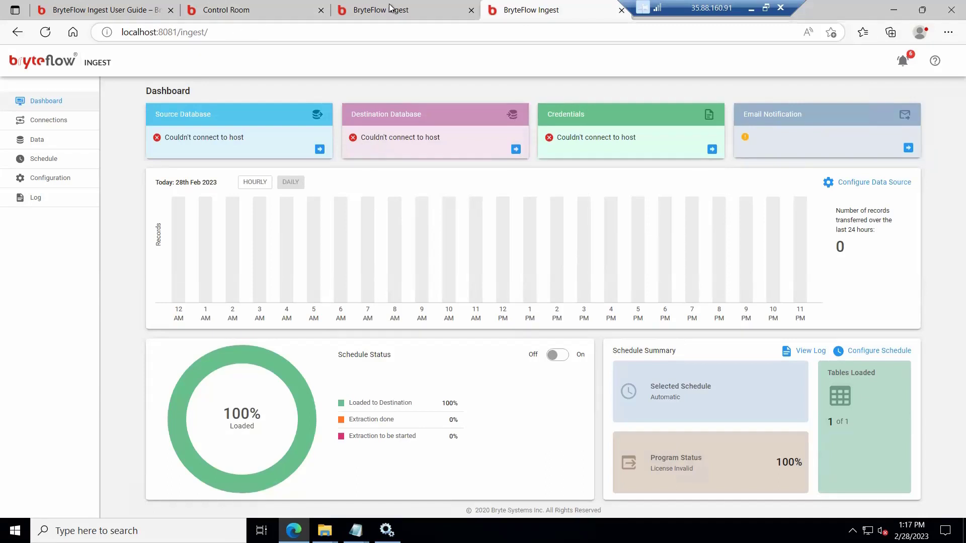
pyautogui.click(391, 9)
pyautogui.click(246, 31)
pyautogui.hotkey('ctrl', 'c')
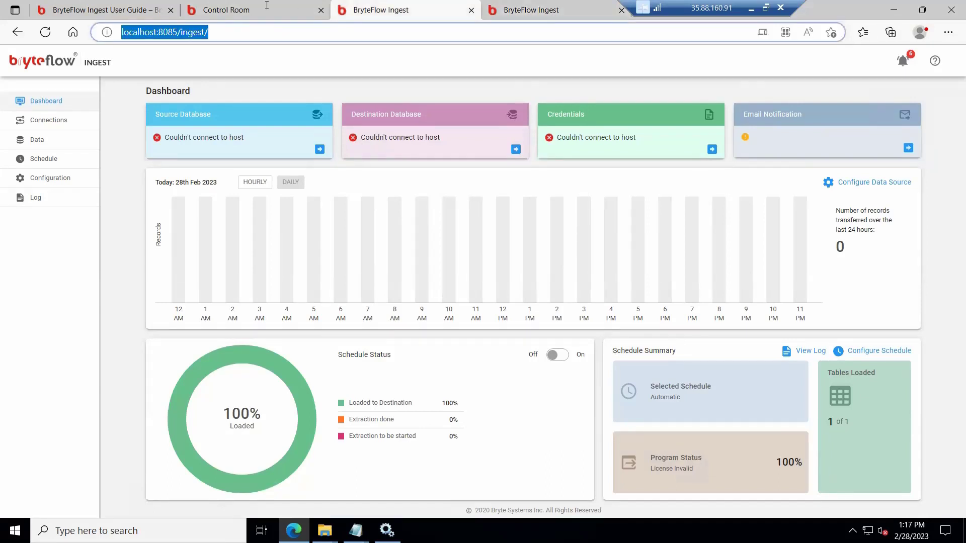
pyautogui.click(267, 10)
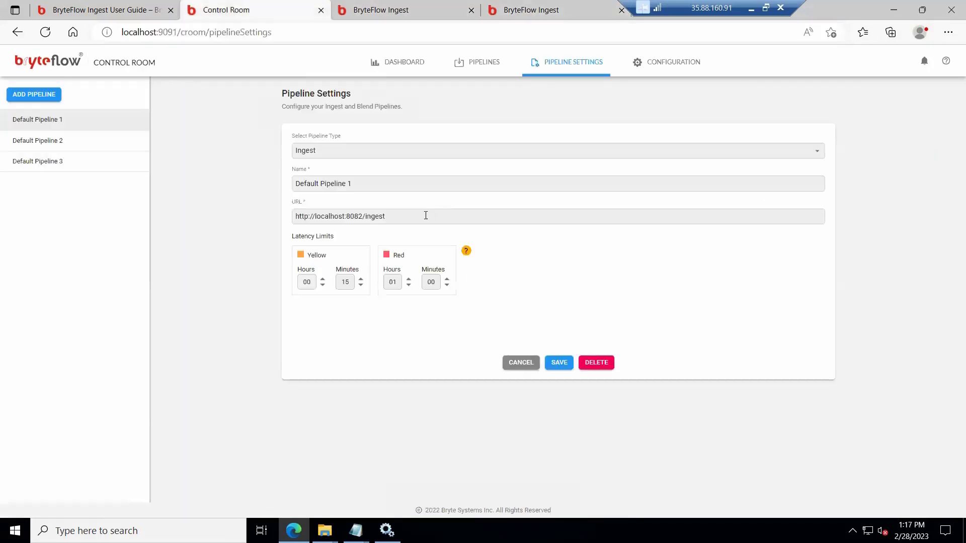
pyautogui.moveTo(425, 216); pyautogui.dragTo(249, 195)
pyautogui.hotkey('ctrl', 'v')
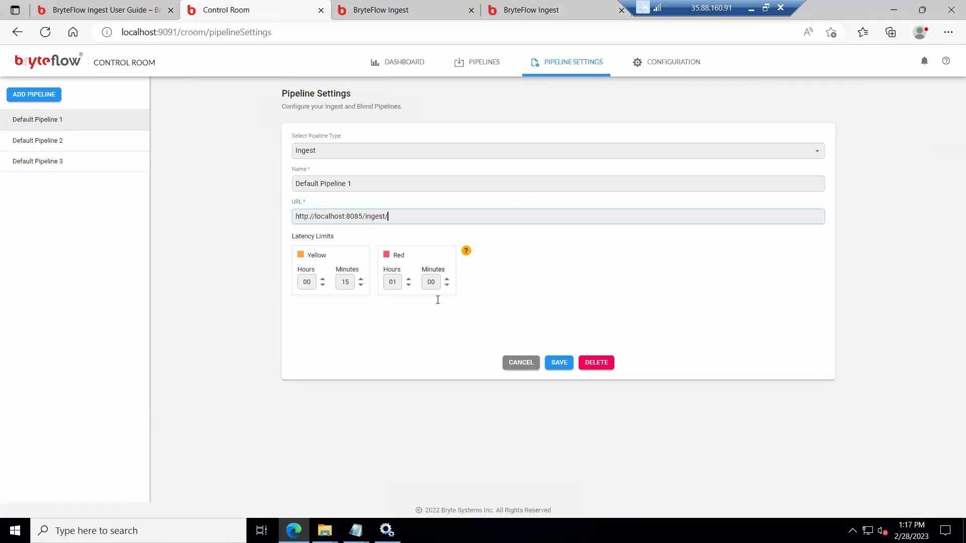
pyautogui.click(555, 369)
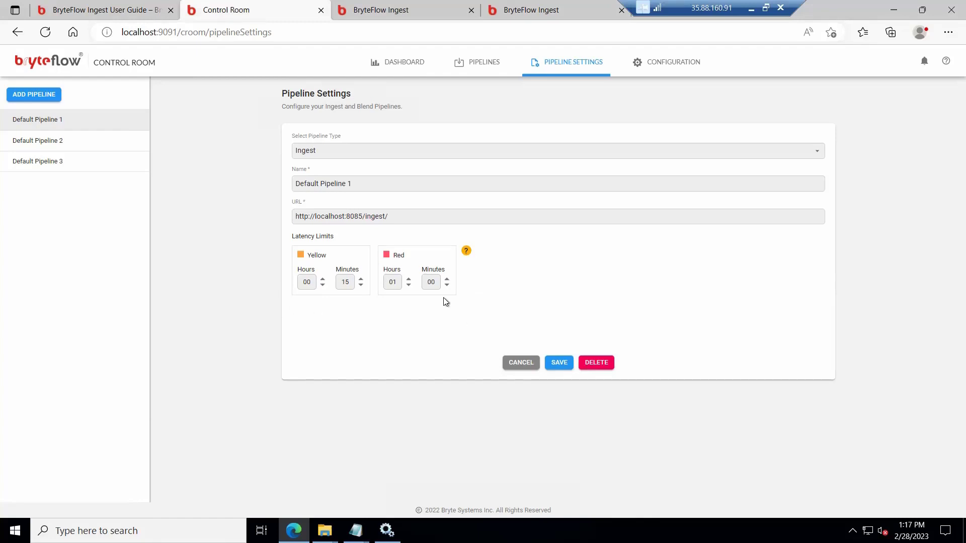
pyautogui.click(50, 143)
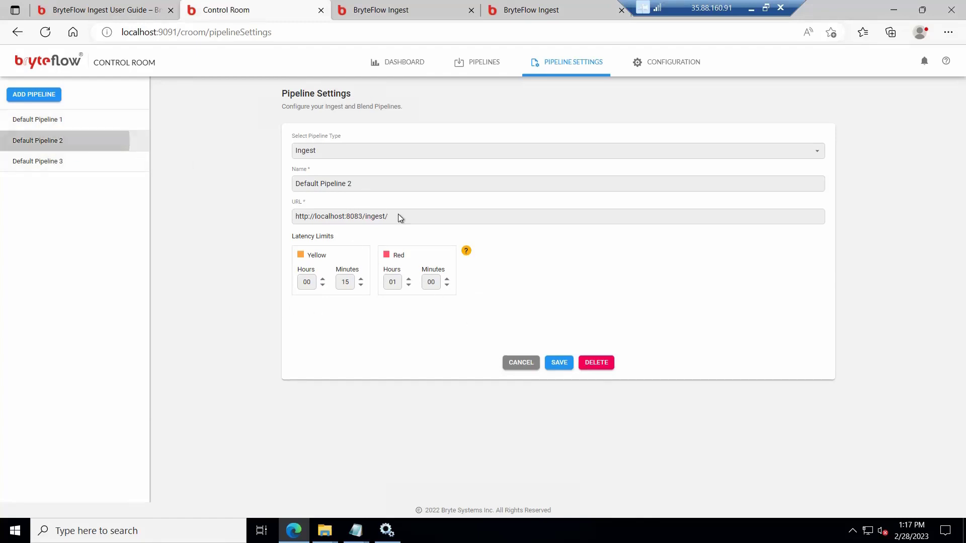
pyautogui.click(363, 217)
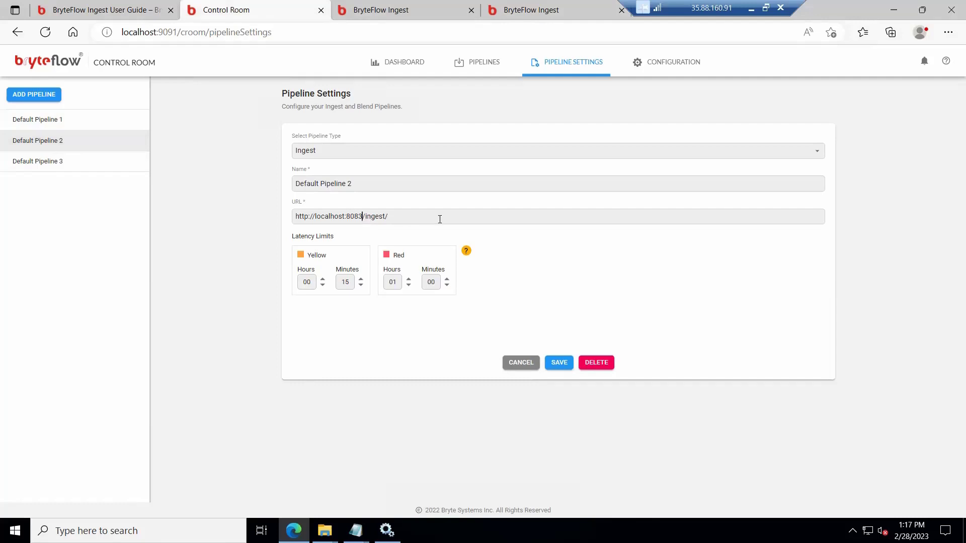
pyautogui.press('BackSpace')
pyautogui.write('1')
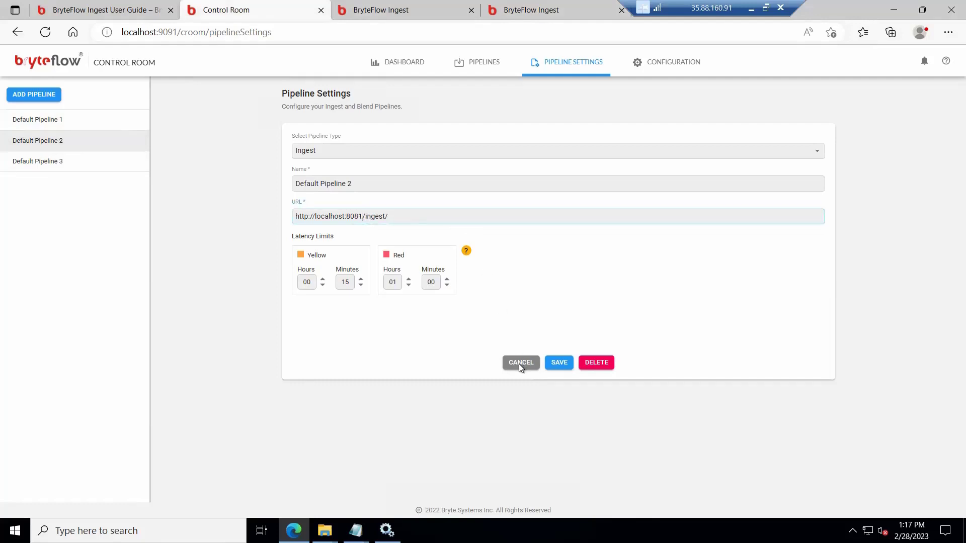
# - Set Default Pipeline 2's yellow latency limit to 2 minutes and its red limit to 0 hours with more minutes than yellow
pyautogui.click(362, 286)
pyautogui.click(362, 286)
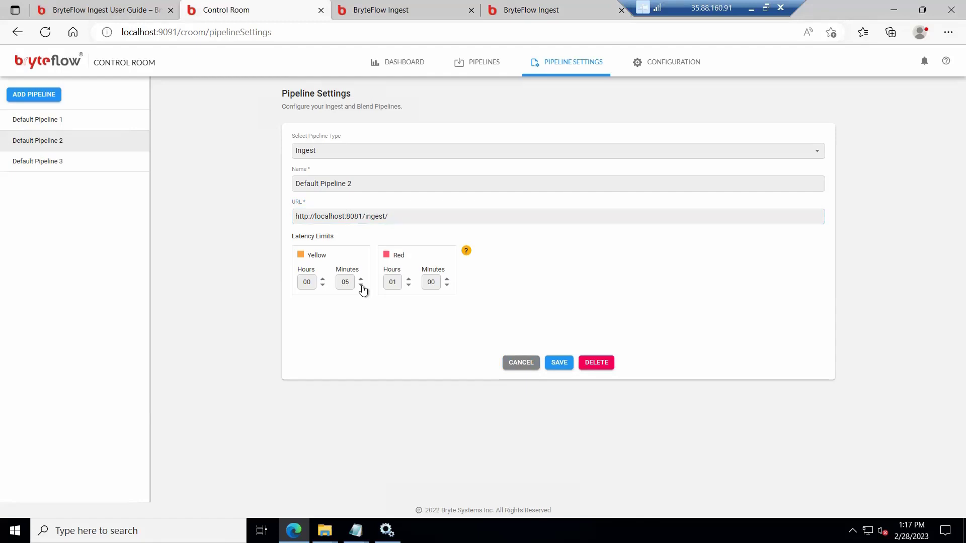
pyautogui.click(361, 285)
pyautogui.click(409, 285)
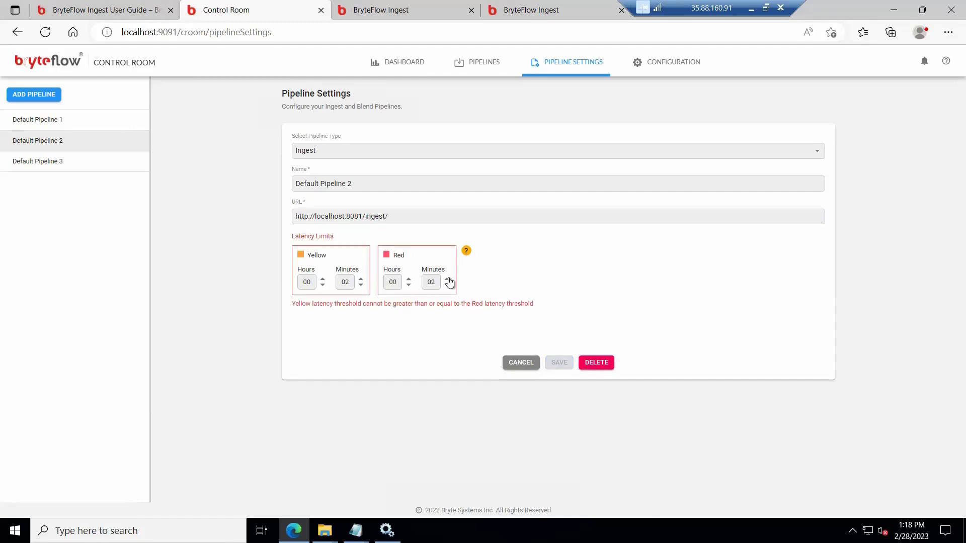
pyautogui.doubleClick(448, 279)
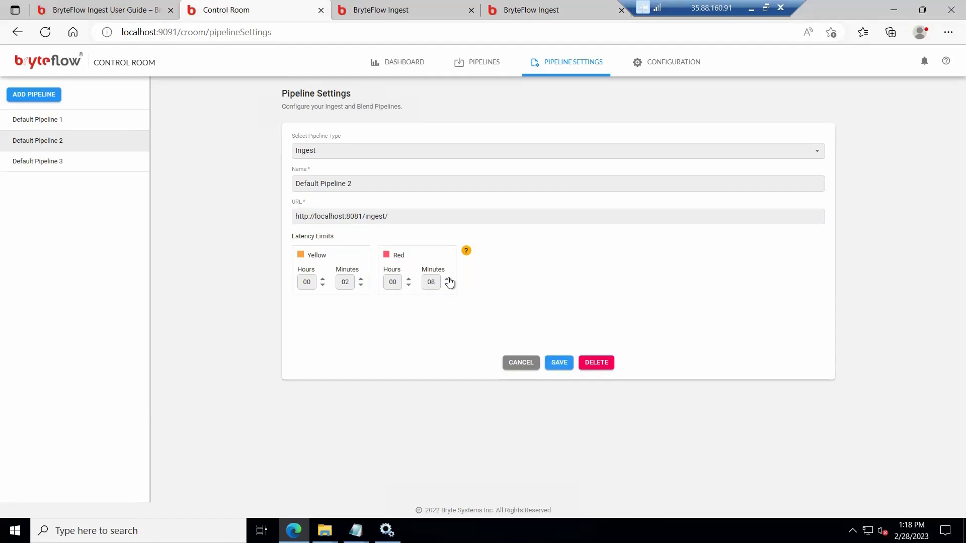
pyautogui.doubleClick(448, 280)
# - View the latency and status charts of the pipelines on the Control Room dashboard
pyautogui.click(404, 65)
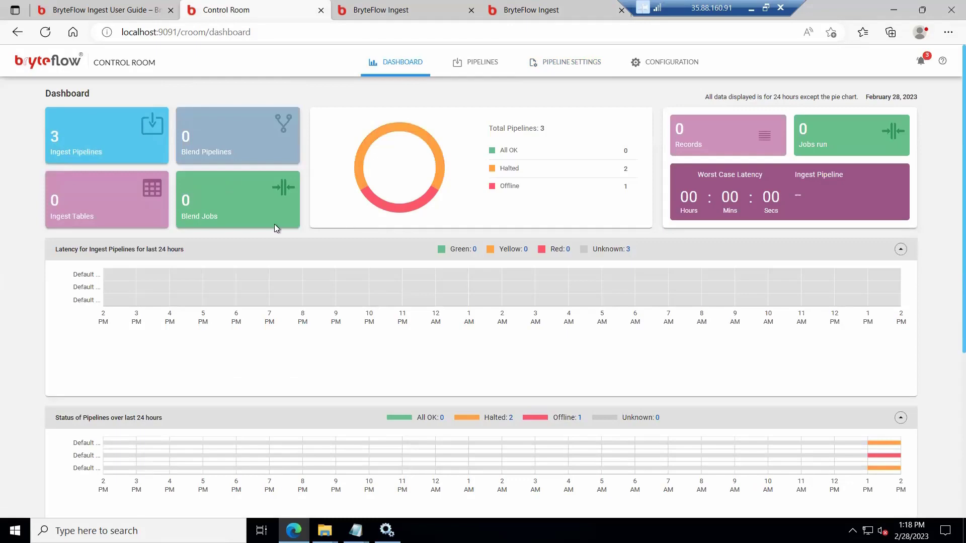
pyautogui.scroll(-5, 621, 340)
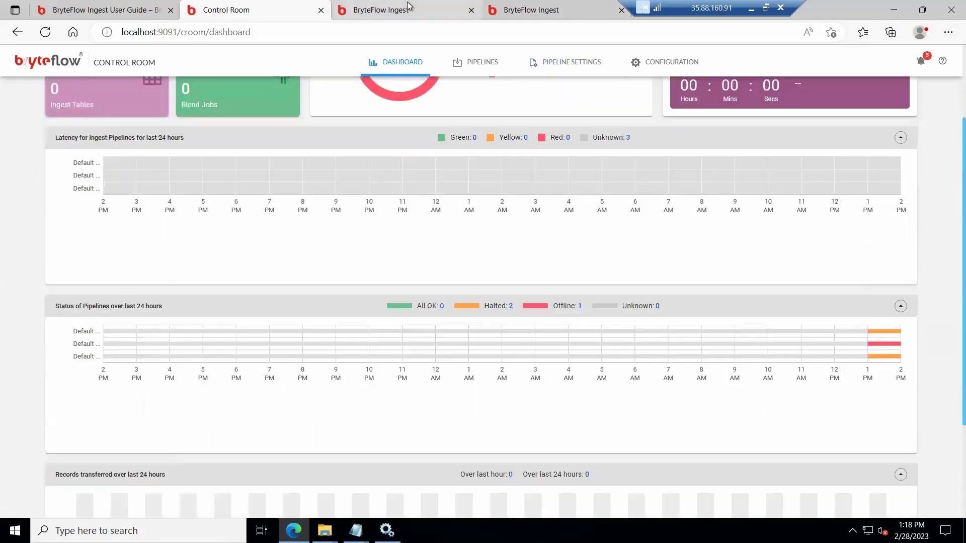
# - Open the Ingest instance at localhost:8081 and examine the product ID and license status in its configuration
pyautogui.click(409, 8)
pyautogui.click(510, 10)
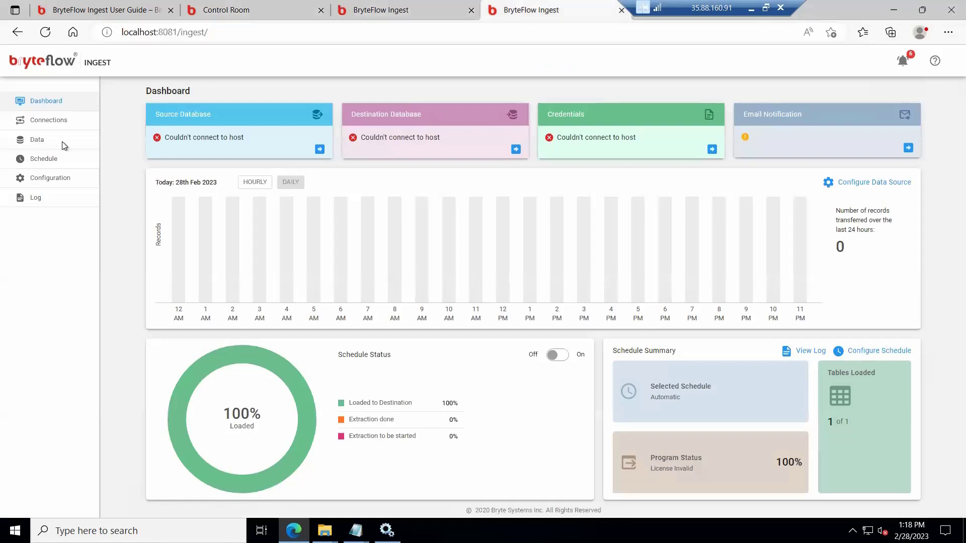
pyautogui.click(38, 178)
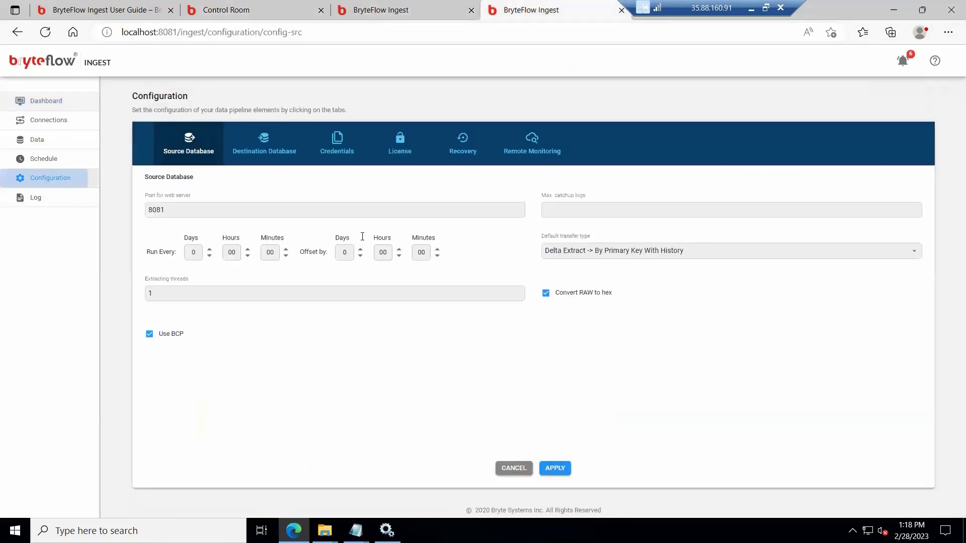
pyautogui.click(400, 141)
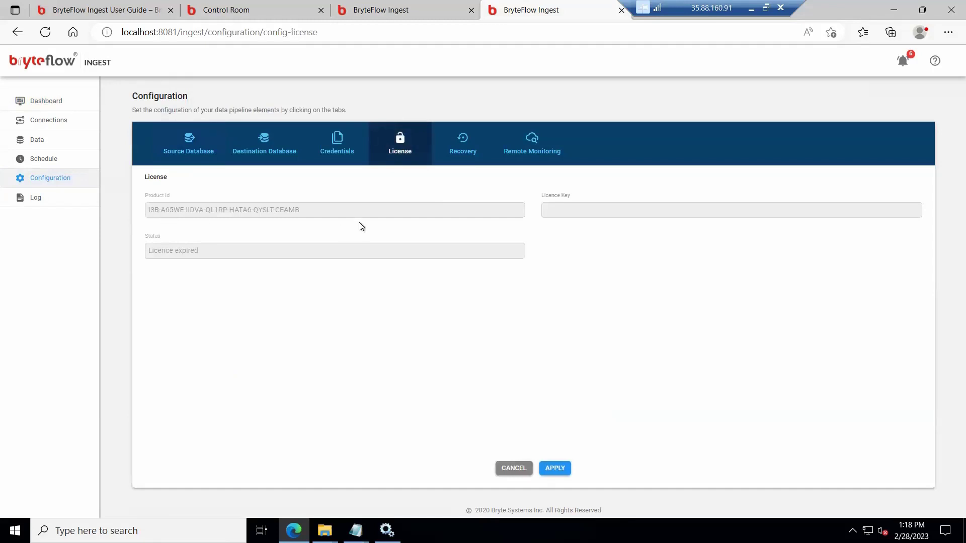
pyautogui.moveTo(237, 210); pyautogui.dragTo(157, 223)
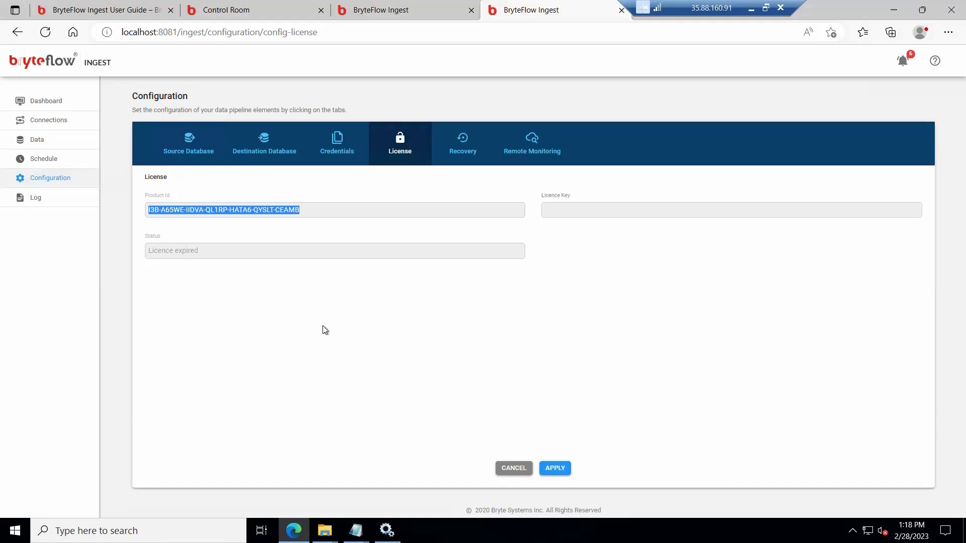
# - Review the Ingest dashboard, including its source database link and the hourly and daily views of transferred records
pyautogui.click(71, 102)
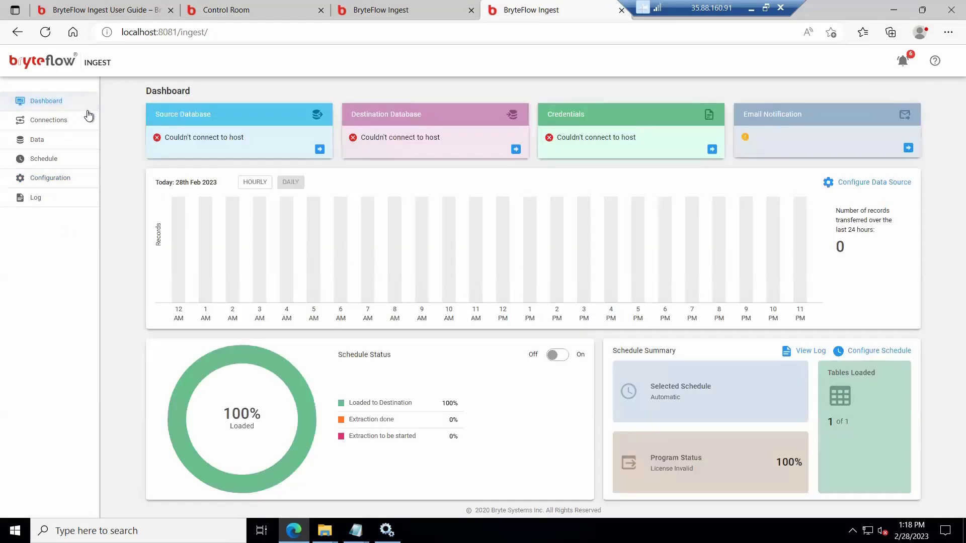
pyautogui.click(205, 151)
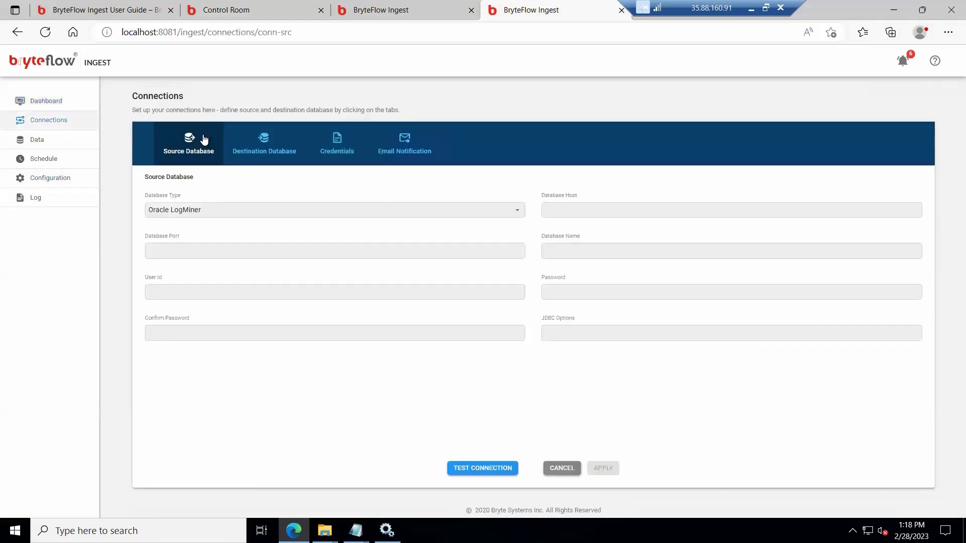
pyautogui.click(69, 108)
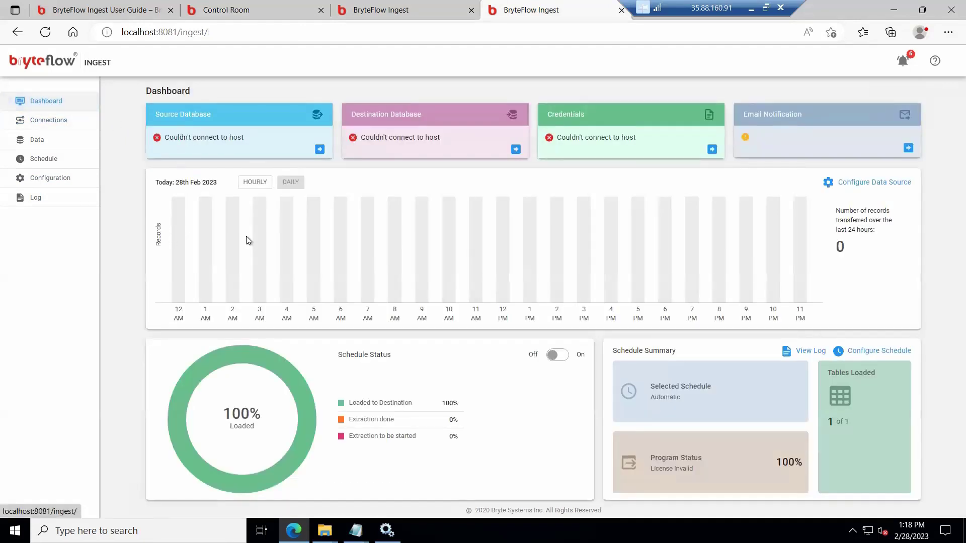
pyautogui.click(290, 182)
pyautogui.click(257, 185)
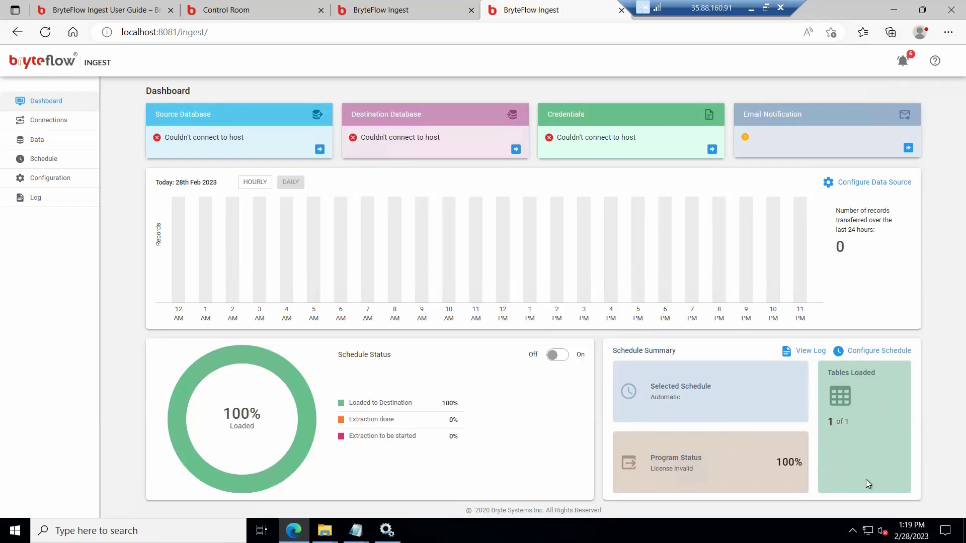
# - Examine the source and destination connection settings and the full list of supported source database types
pyautogui.click(91, 128)
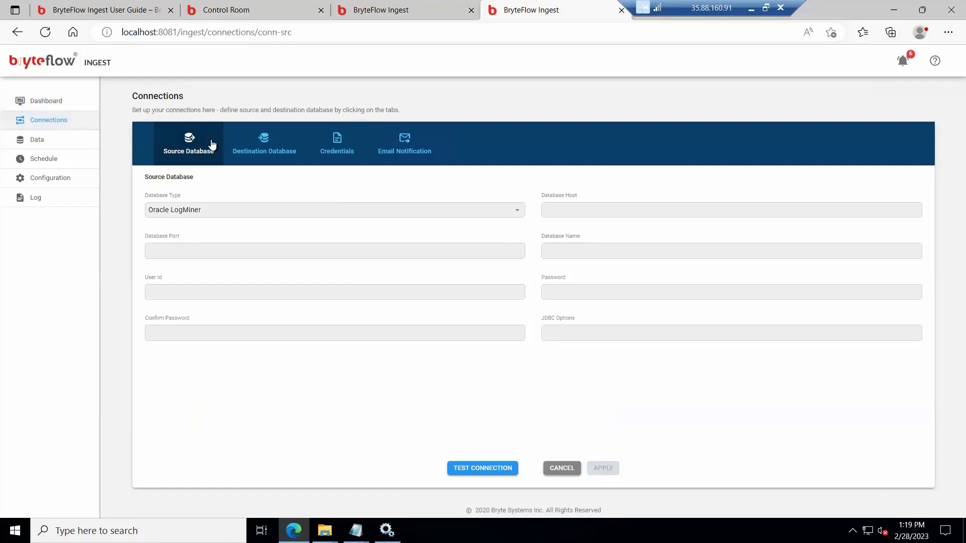
pyautogui.click(257, 151)
pyautogui.click(175, 153)
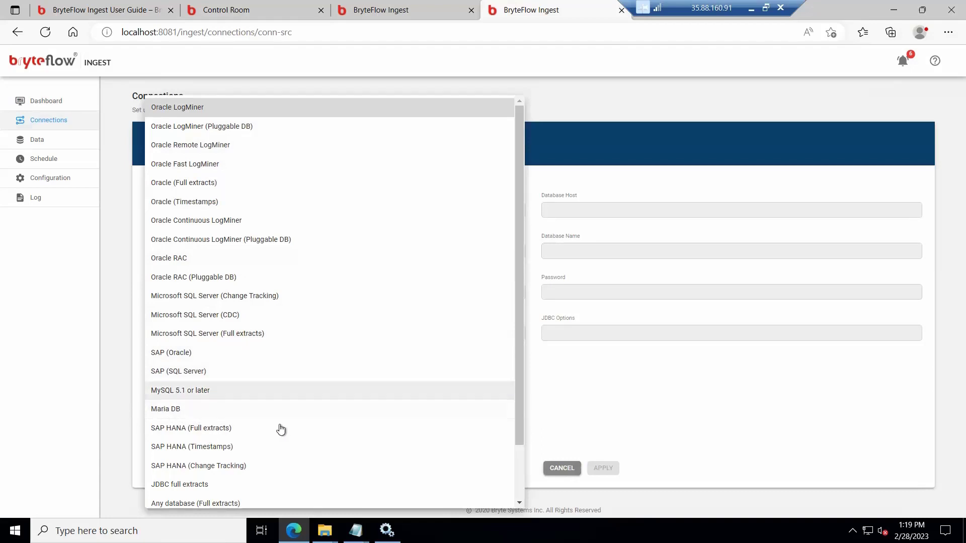
pyautogui.scroll(-2, 280, 429)
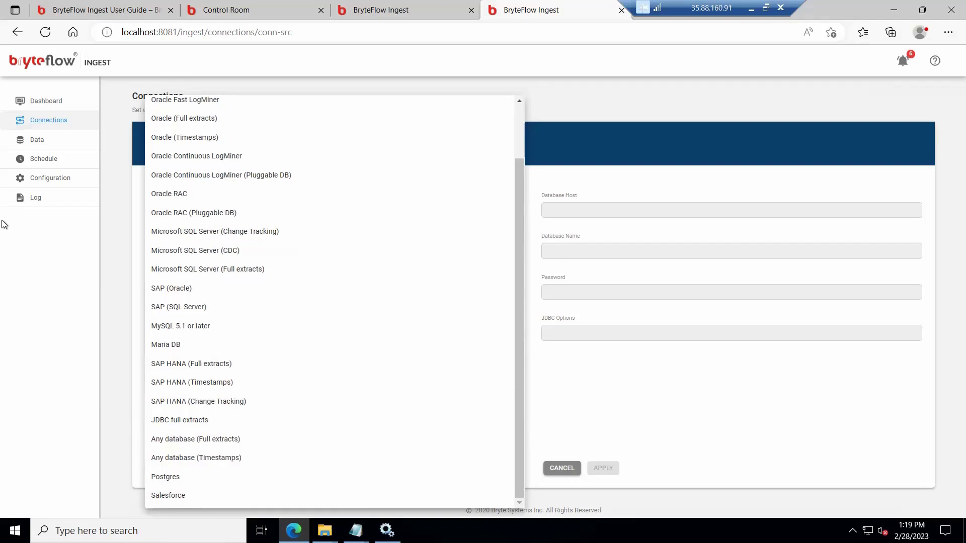
pyautogui.click(111, 254)
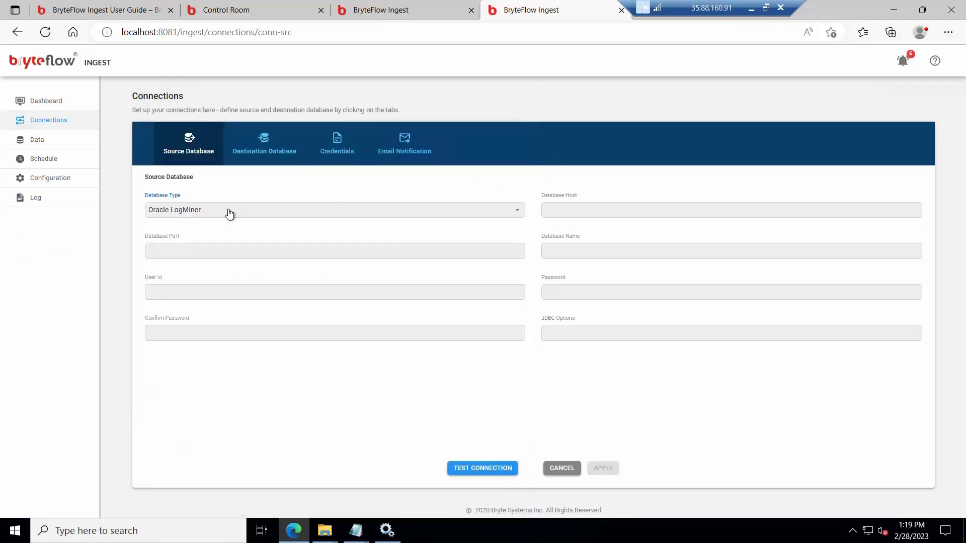
# - Set the source database type to Microsoft SQL Server (Change Tracking) and copy the host address 54.148.55.49 from the Notepad note
pyautogui.click(263, 210)
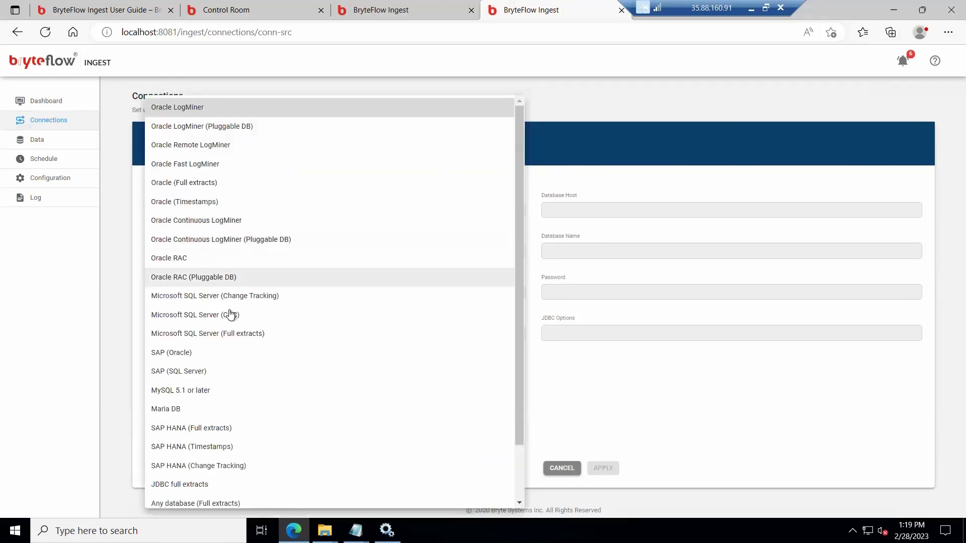
pyautogui.click(261, 298)
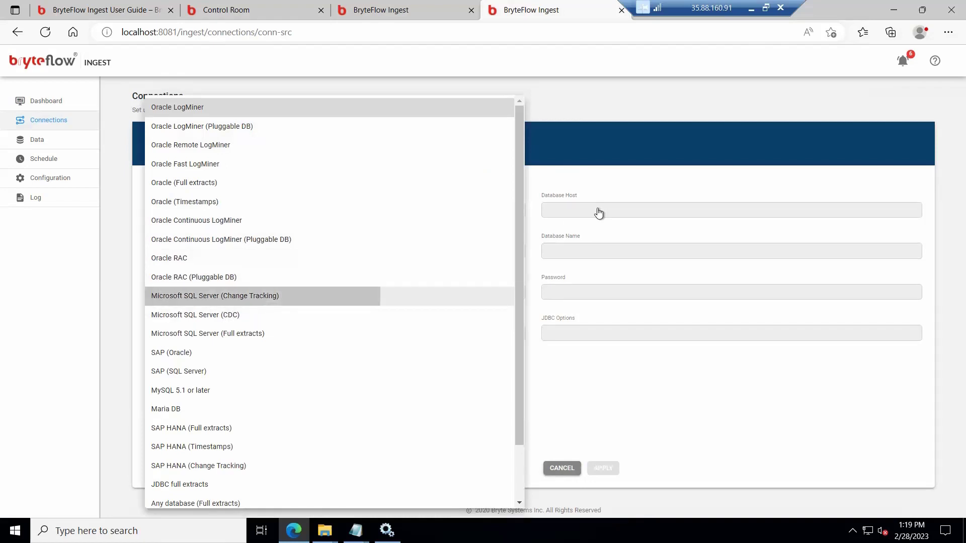
pyautogui.click(576, 208)
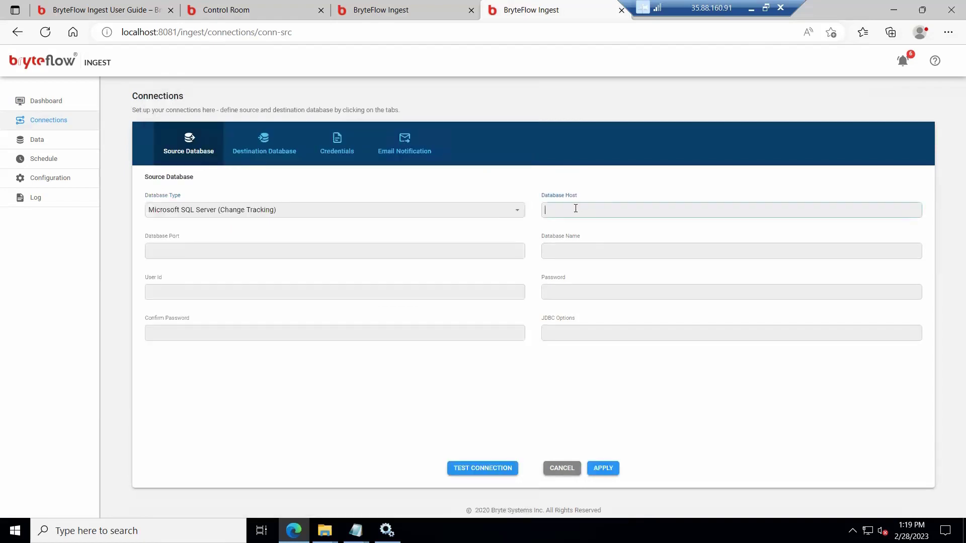
pyautogui.click(356, 530)
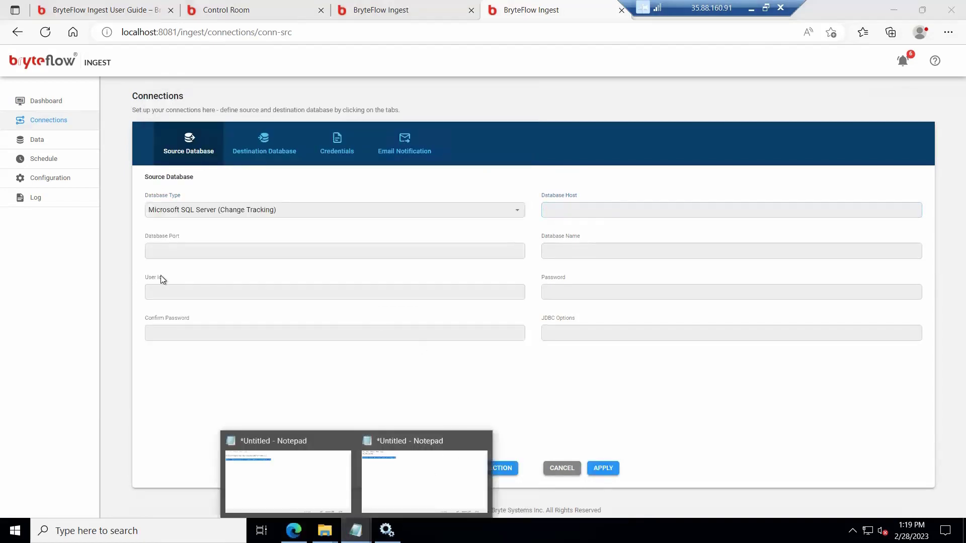
pyautogui.click(427, 476)
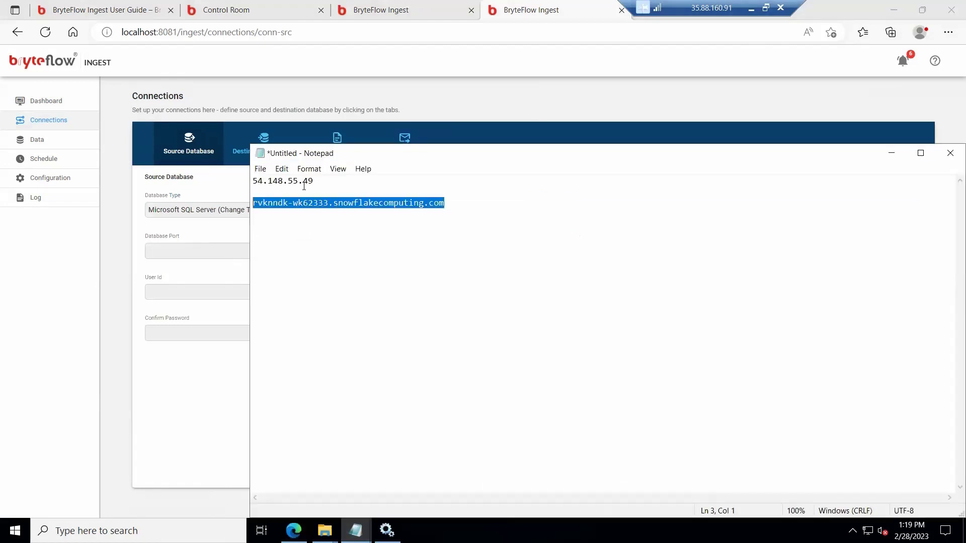
pyautogui.moveTo(319, 182); pyautogui.dragTo(225, 185)
pyautogui.hotkey('ctrl', 'c')
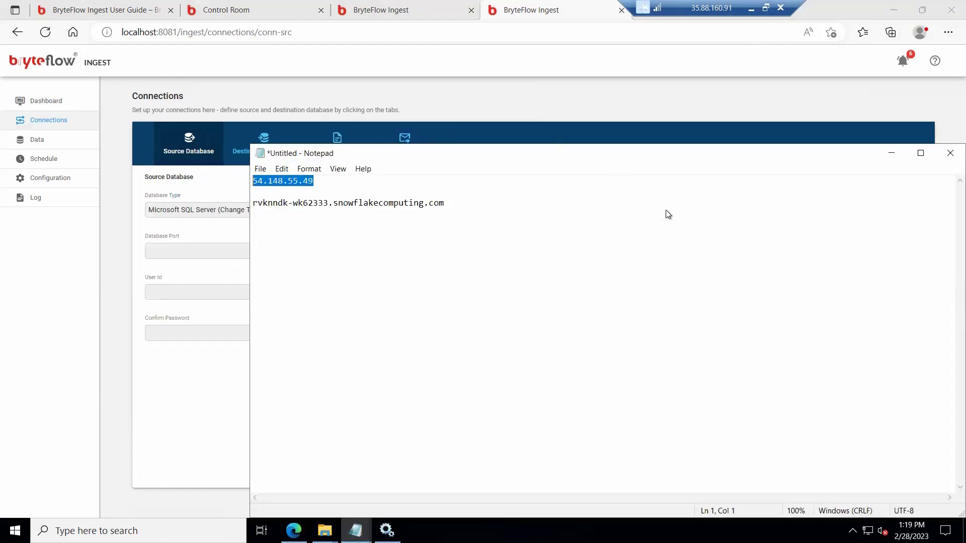
pyautogui.hotkey('alt', 'Tab')
pyautogui.click(572, 209)
pyautogui.hotkey('ctrl', 'v')
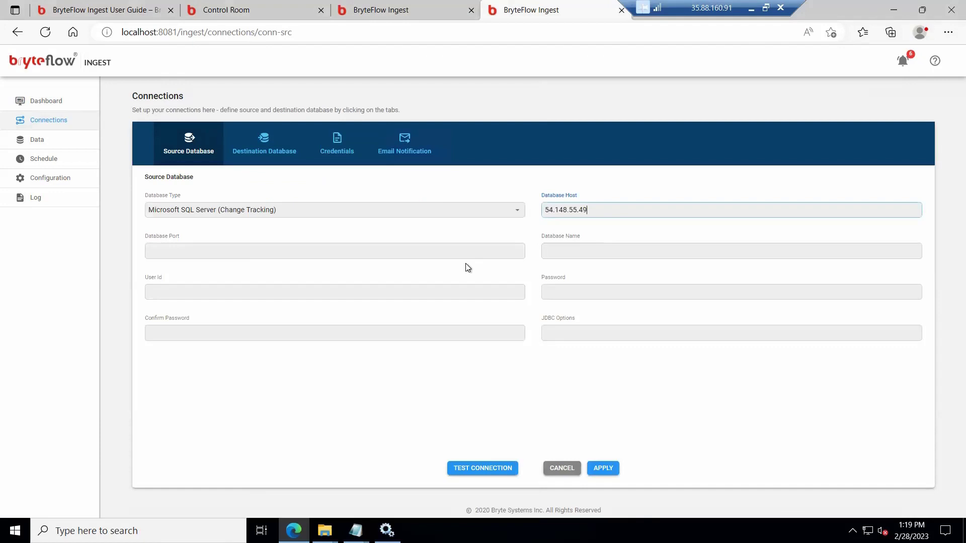
# - Set the source database port to 1433 and the database name to demo2023
pyautogui.click(217, 249)
pyautogui.write('143')
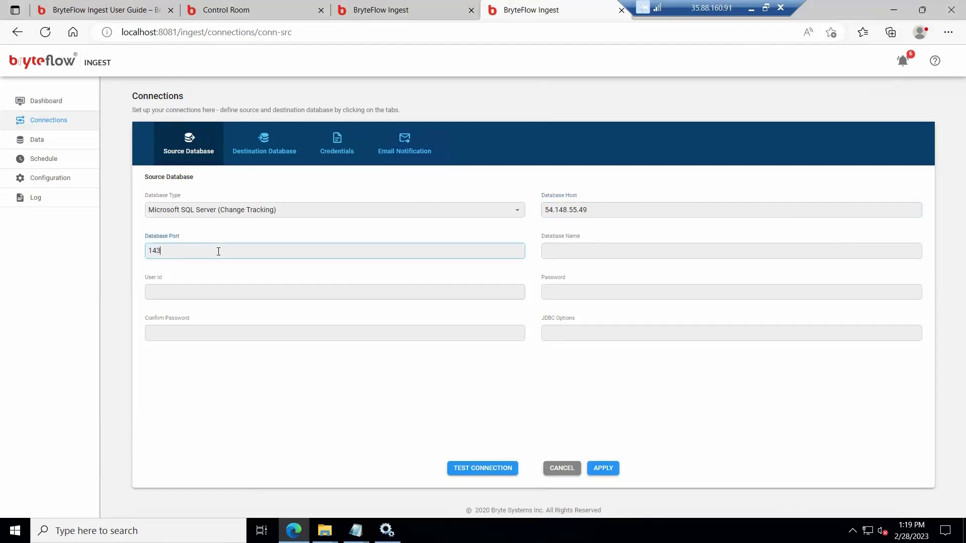
pyautogui.write('3')
pyautogui.press('Tab')
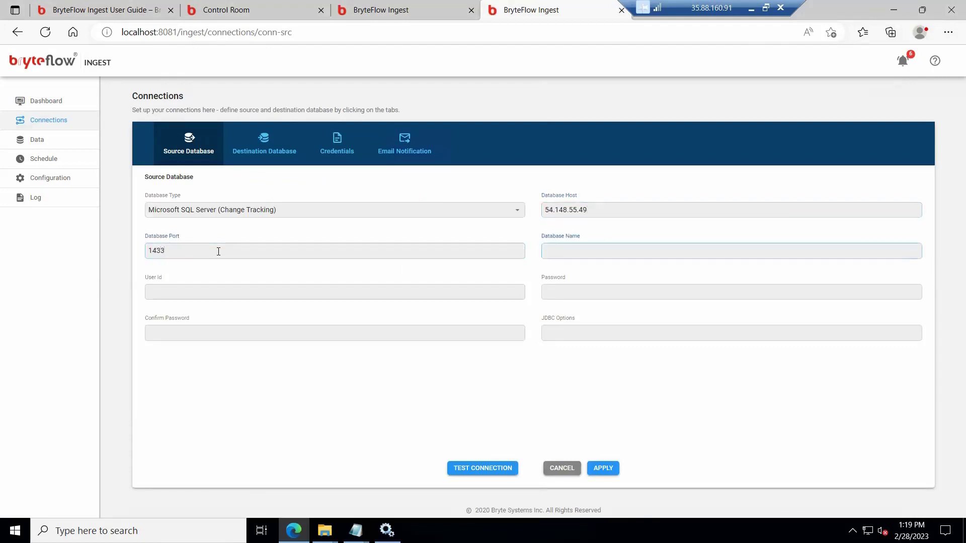
pyautogui.write('demo2023')
pyautogui.press('Tab')
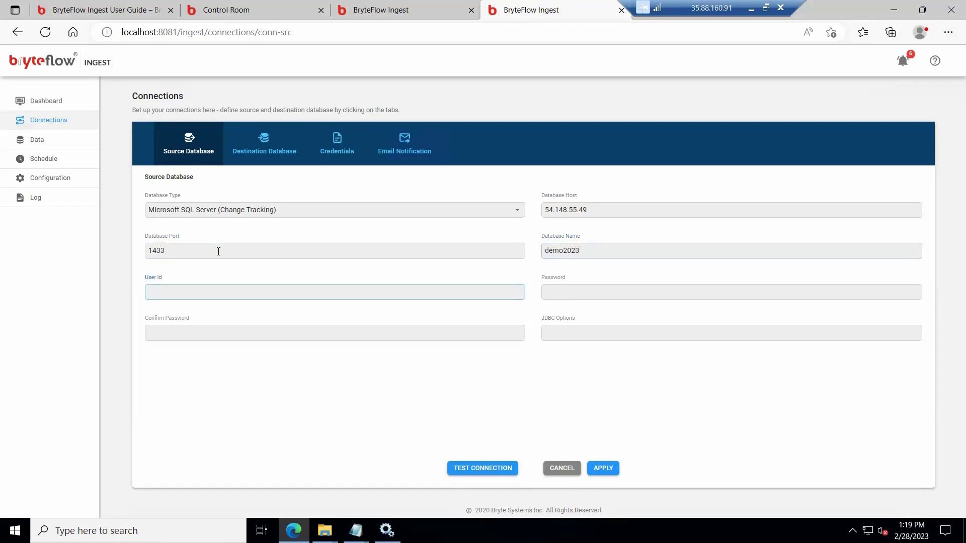
# - Enter the source user ID sa, fill in and confirm the database password, and test the connection
pyautogui.write('sa')
pyautogui.press('Tab')
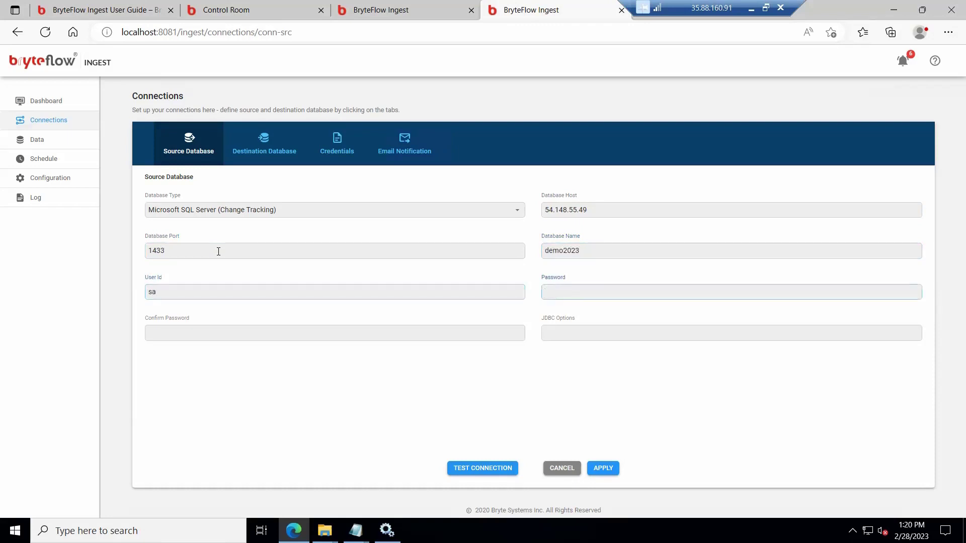
pyautogui.write('********')
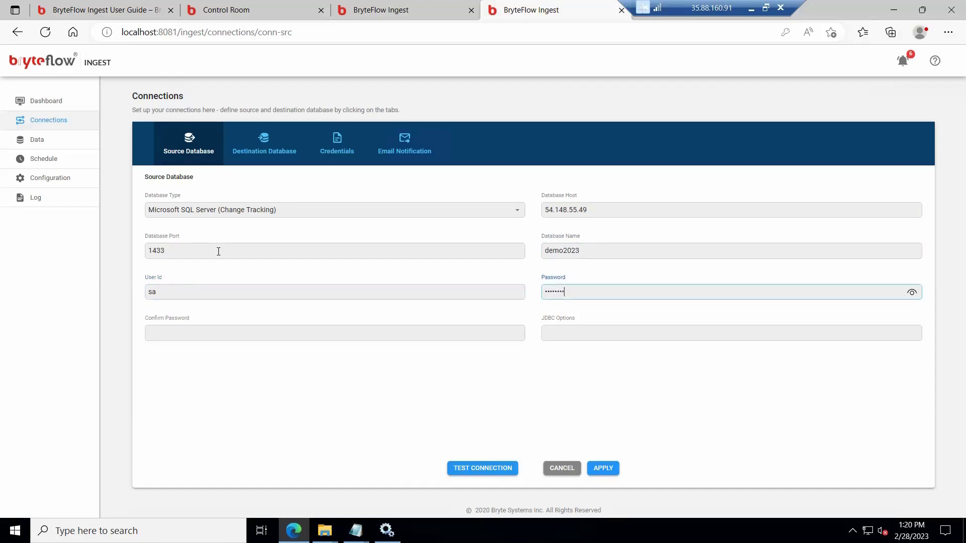
pyautogui.press('Tab')
pyautogui.write('********')
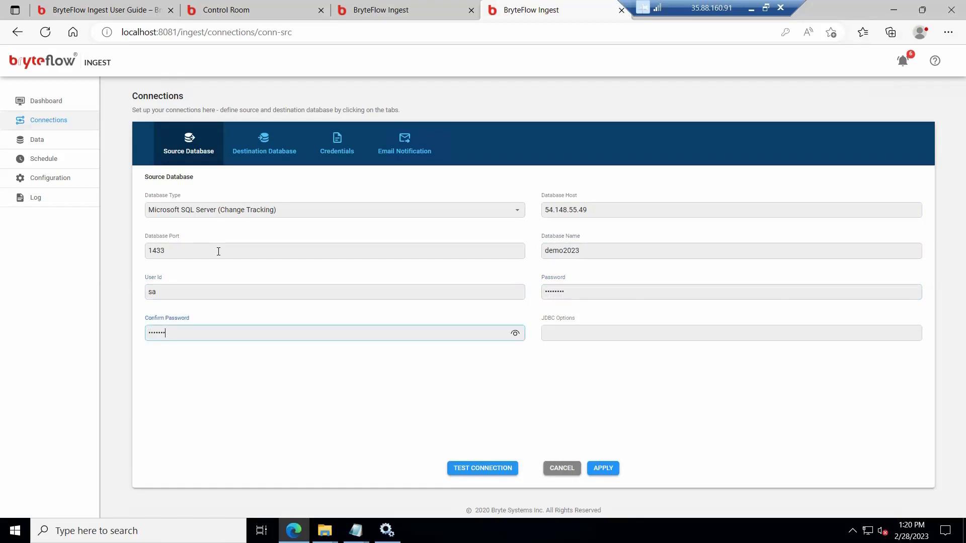
pyautogui.click(484, 470)
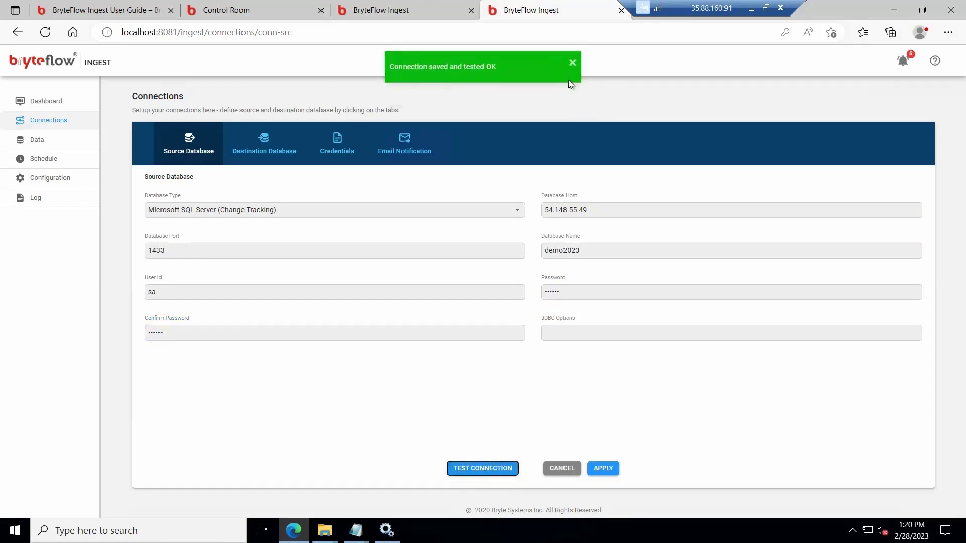
# - Set the destination database type to Load to Snowflake direct
pyautogui.click(248, 143)
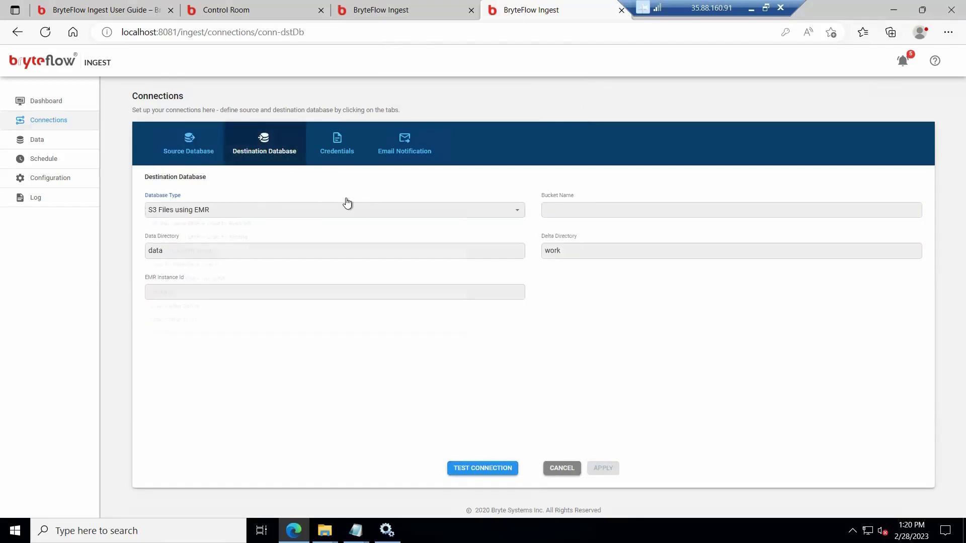
pyautogui.click(345, 206)
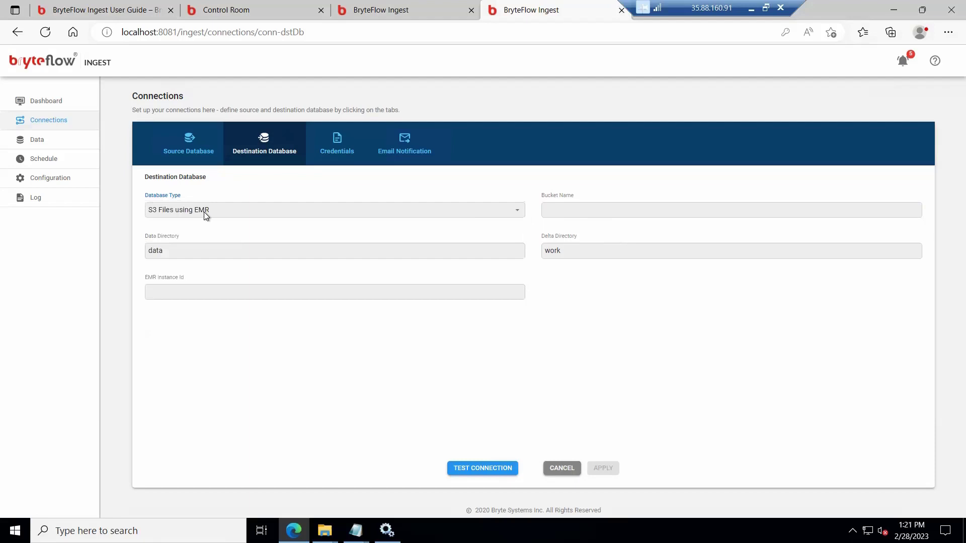
pyautogui.click(209, 212)
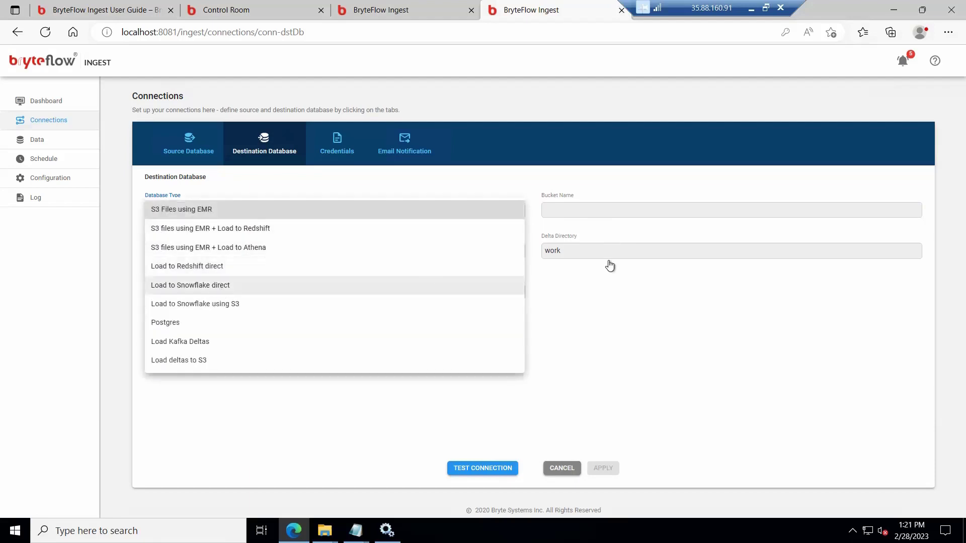
pyautogui.click(221, 285)
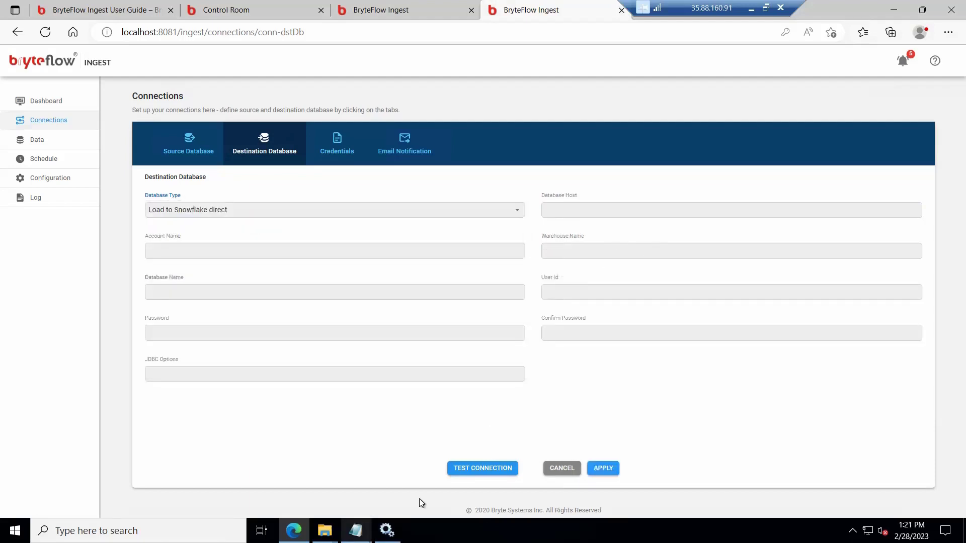
# - Copy the Snowflake host address from the Notepad note into the destination's database host
pyautogui.click(356, 531)
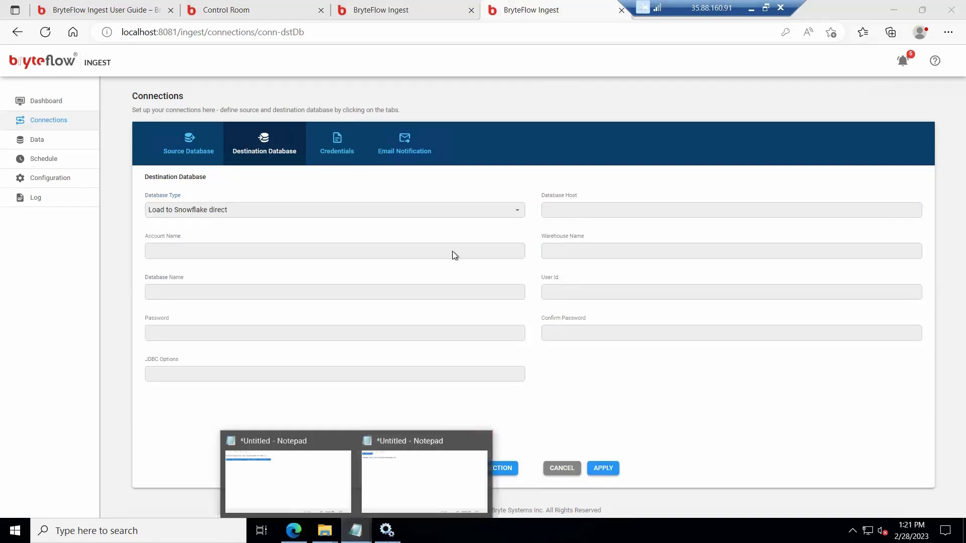
pyautogui.click(405, 463)
pyautogui.moveTo(445, 204); pyautogui.dragTo(192, 201)
pyautogui.hotkey('ctrl', 'c')
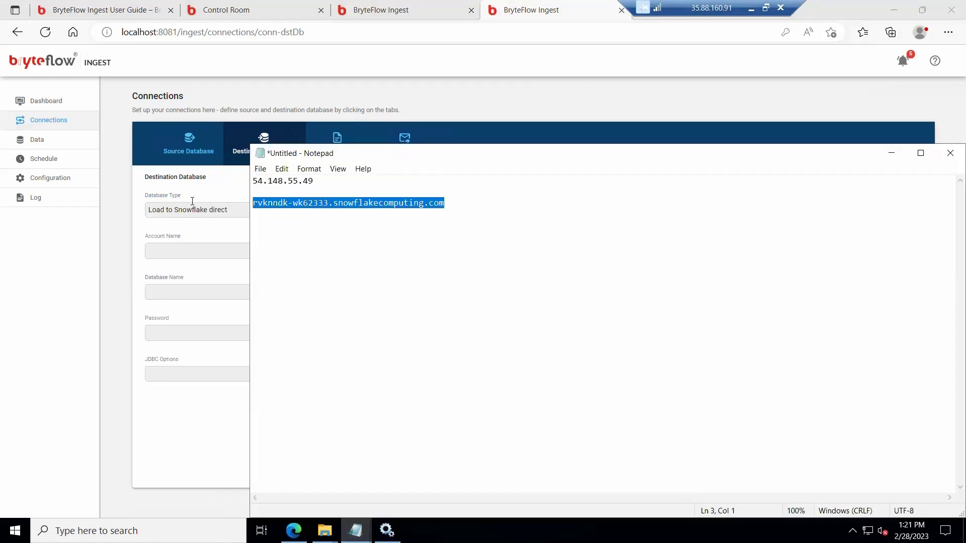
pyautogui.click(113, 259)
pyautogui.click(602, 209)
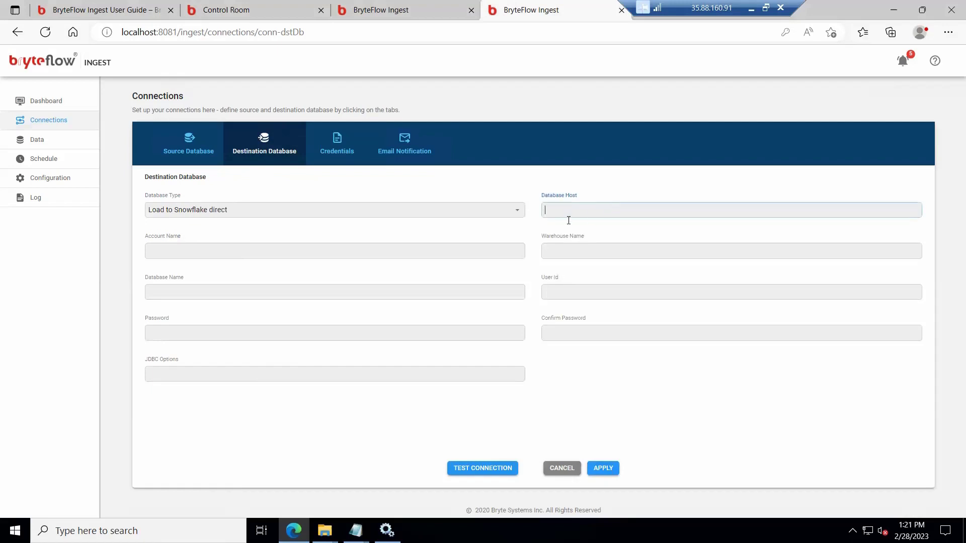
pyautogui.hotkey('ctrl', 'v')
# - Fill in the destination's Snowflake account name from the copied host address, removing the .snowflakecomputing.com suffix
pyautogui.click(229, 254)
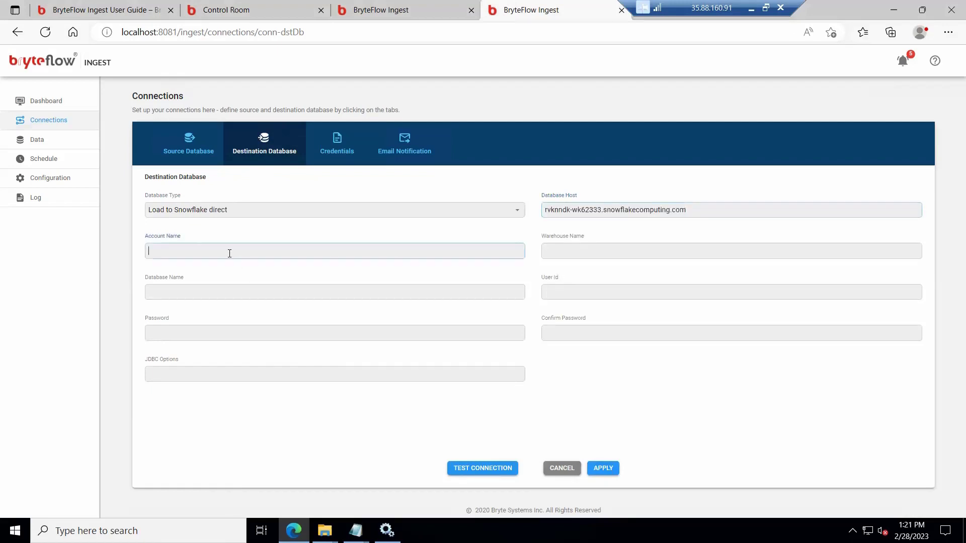
pyautogui.hotkey('ctrl', 'v')
pyautogui.doubleClick(195, 254)
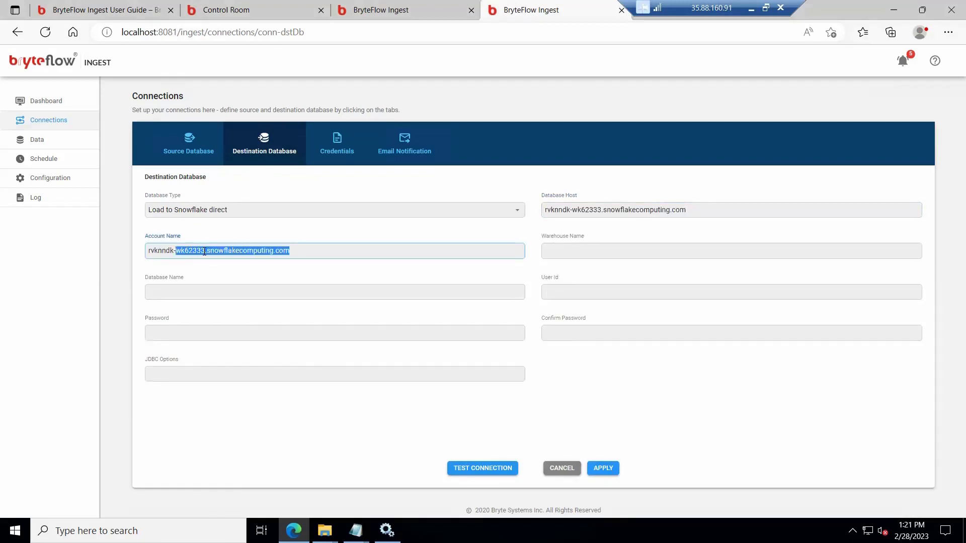
pyautogui.moveTo(207, 252); pyautogui.dragTo(286, 252)
pyautogui.press('BackSpace')
# - Set the destination warehouse name to Test_WH and the database name to edwindb2
pyautogui.click(581, 253)
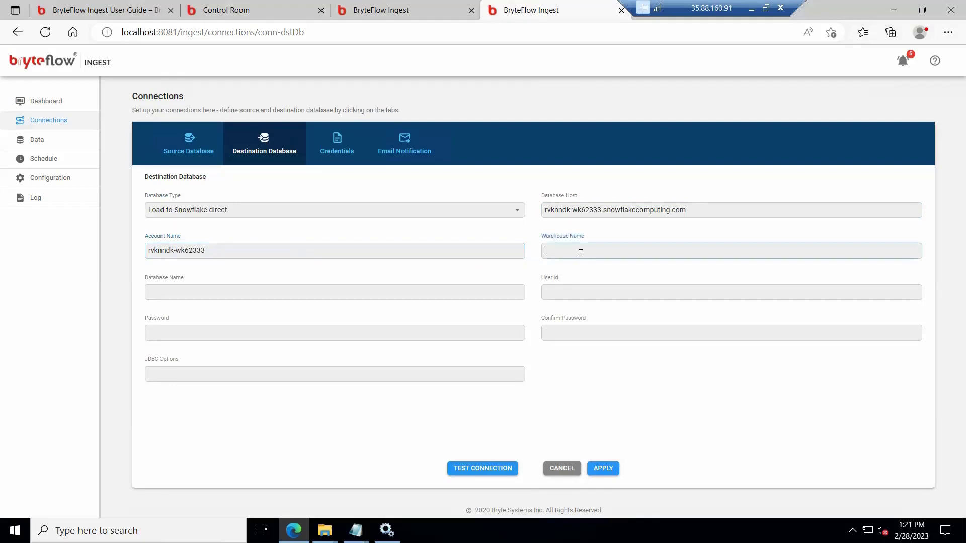
pyautogui.write('RE')
pyautogui.press('BackSpace')
pyautogui.write('Test_WH')
pyautogui.press('Tab')
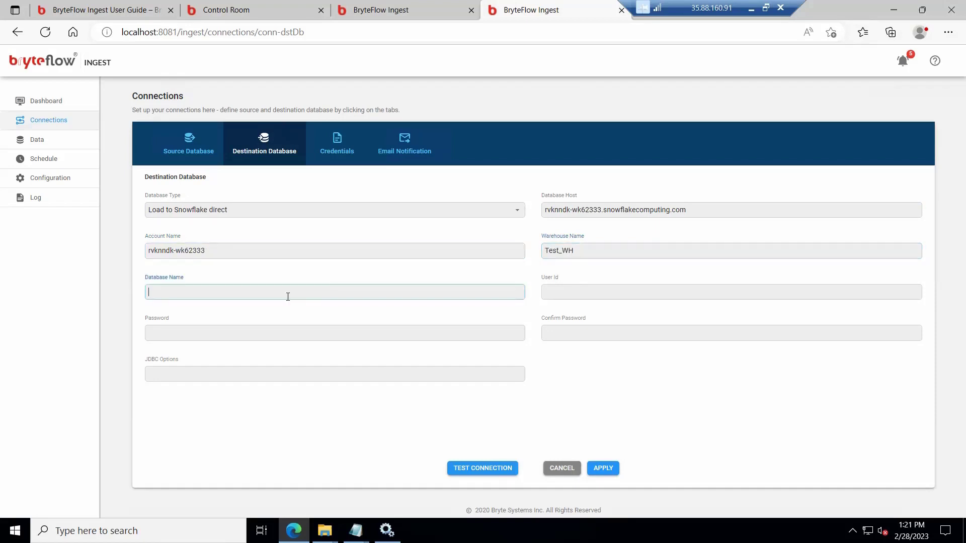
pyautogui.write('edwindb2')
# - Enter the Snowflake user ID, fill in and confirm the account password, then test and apply the destination connection
pyautogui.click(556, 296)
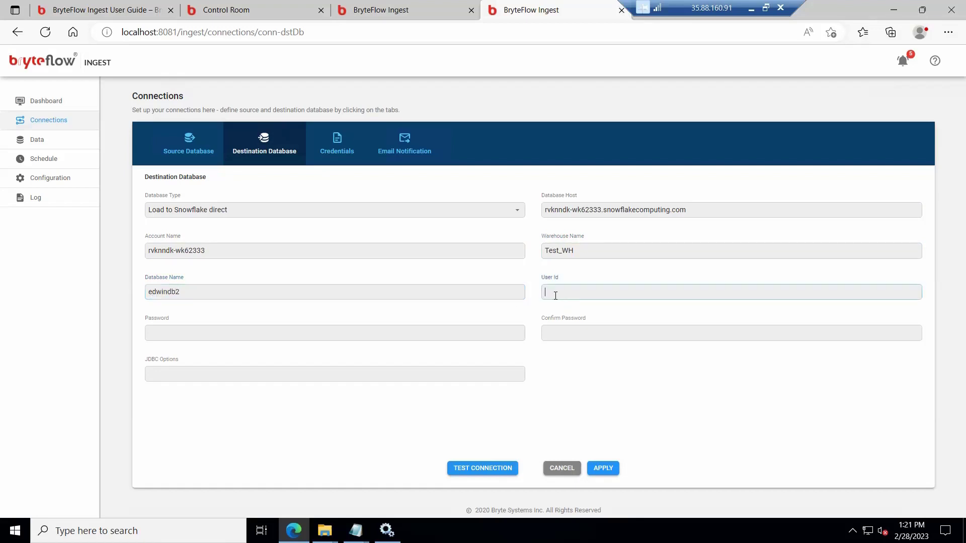
pyautogui.write('lokesh')
pyautogui.press('Tab')
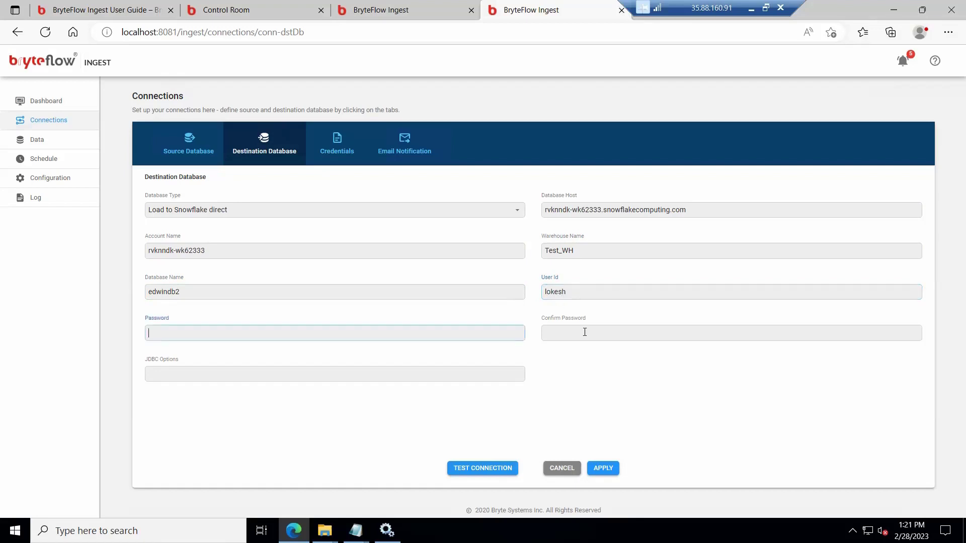
pyautogui.write('*********')
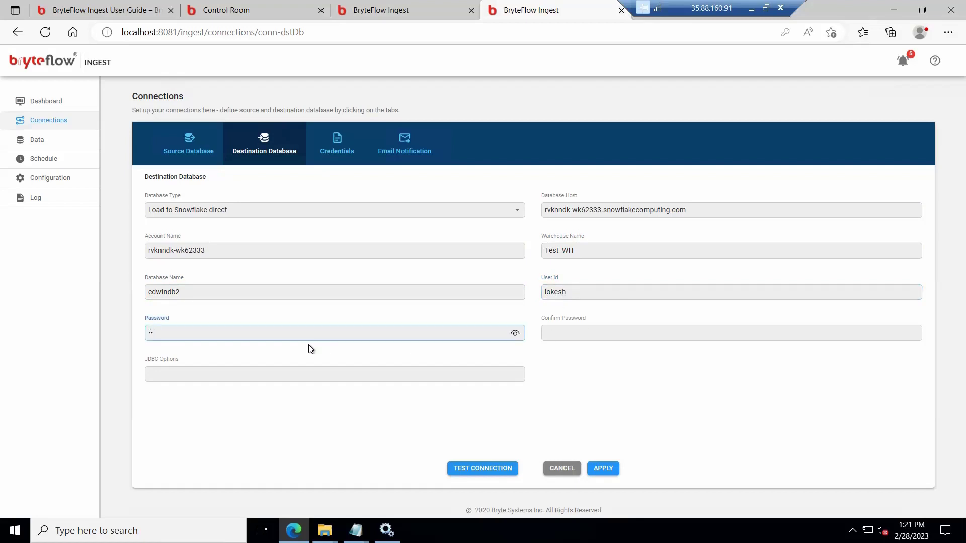
pyautogui.press('Tab')
pyautogui.write('*********')
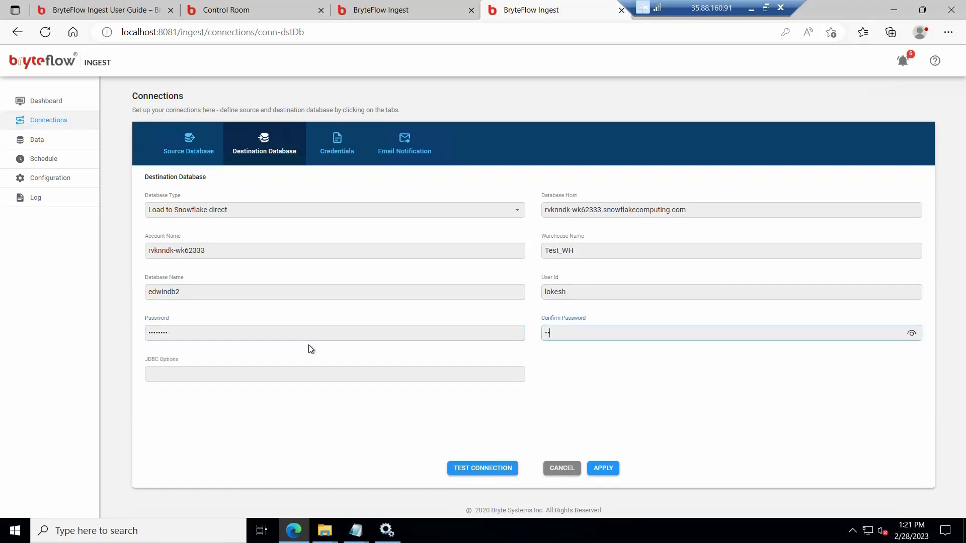
pyautogui.click(484, 470)
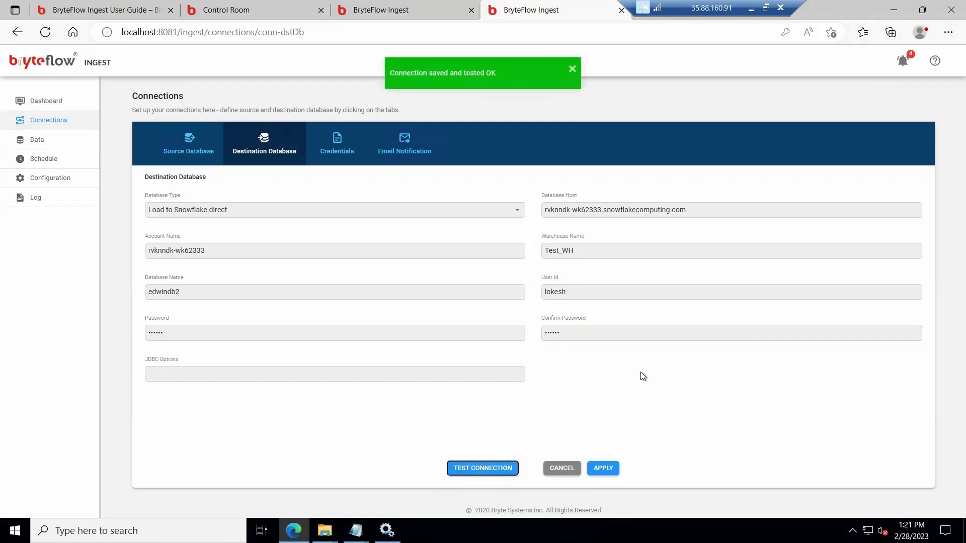
pyautogui.click(604, 468)
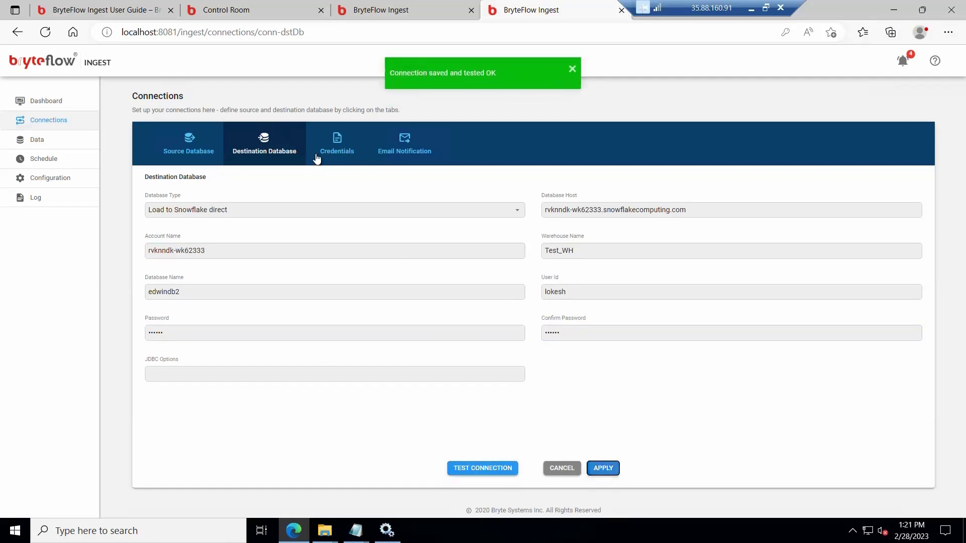
# - Review the file system types offered for the connection credentials and the email notification settings
pyautogui.click(332, 151)
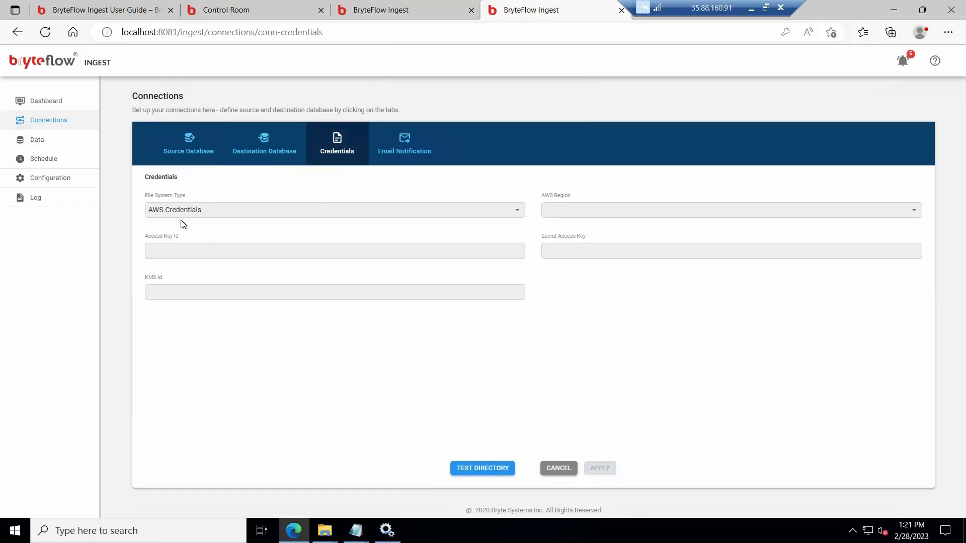
pyautogui.click(246, 216)
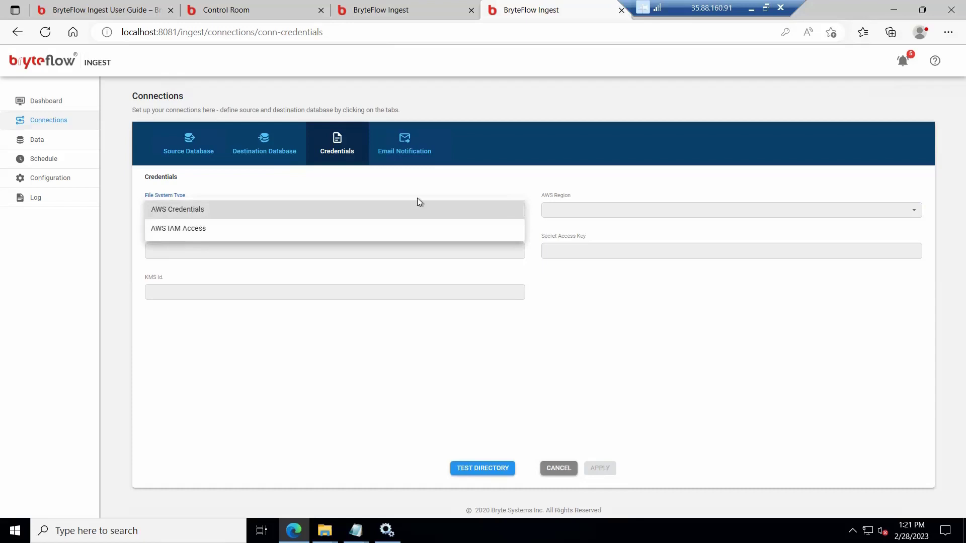
pyautogui.click(406, 151)
pyautogui.click(405, 149)
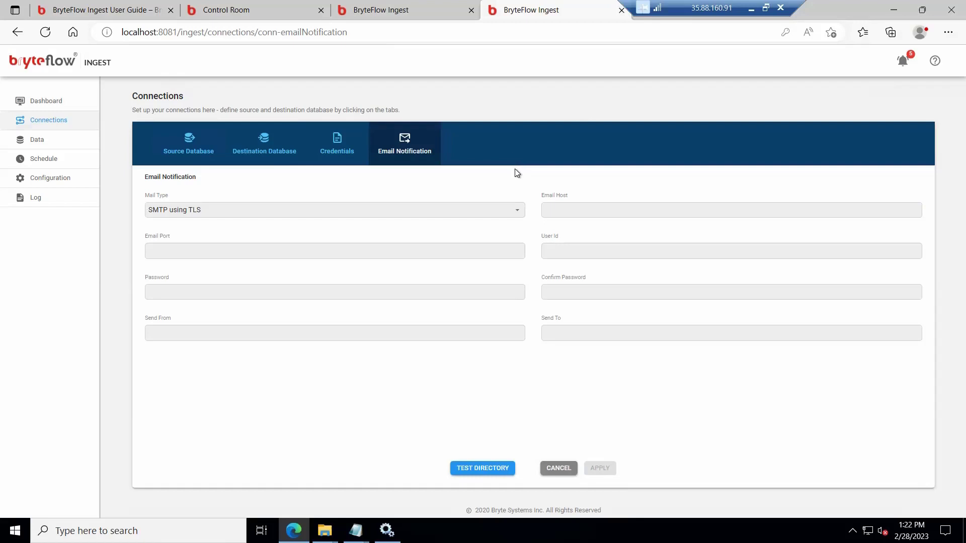
# - Find the demo2023 database in the source data tree and expand its dbo schema
pyautogui.click(37, 142)
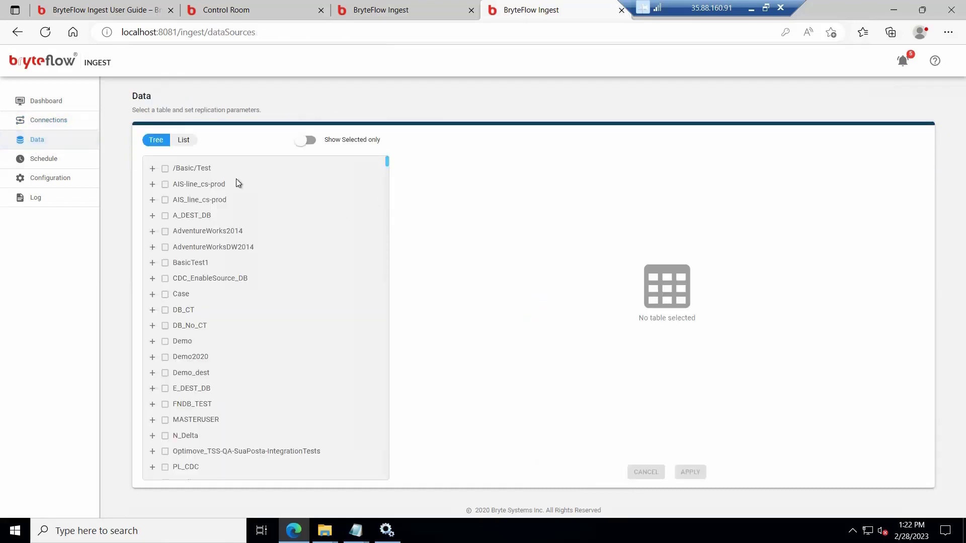
pyautogui.hotkey('ctrl', 'f')
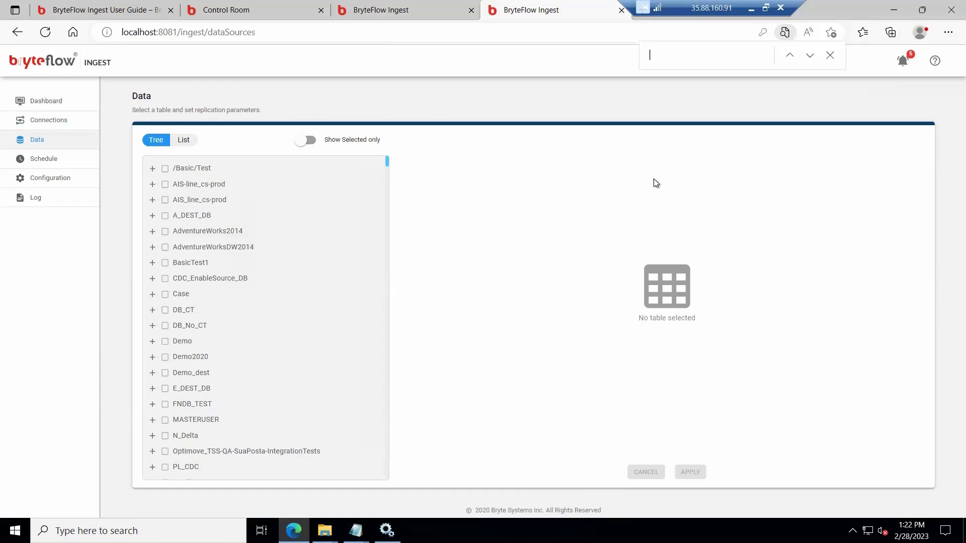
pyautogui.write('demo2023')
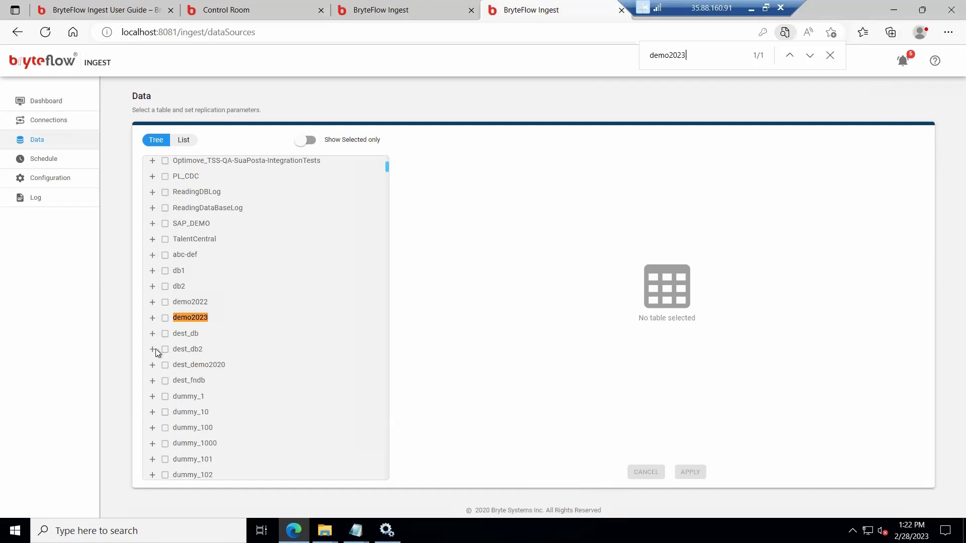
pyautogui.click(152, 318)
pyautogui.scroll(-2, 198, 416)
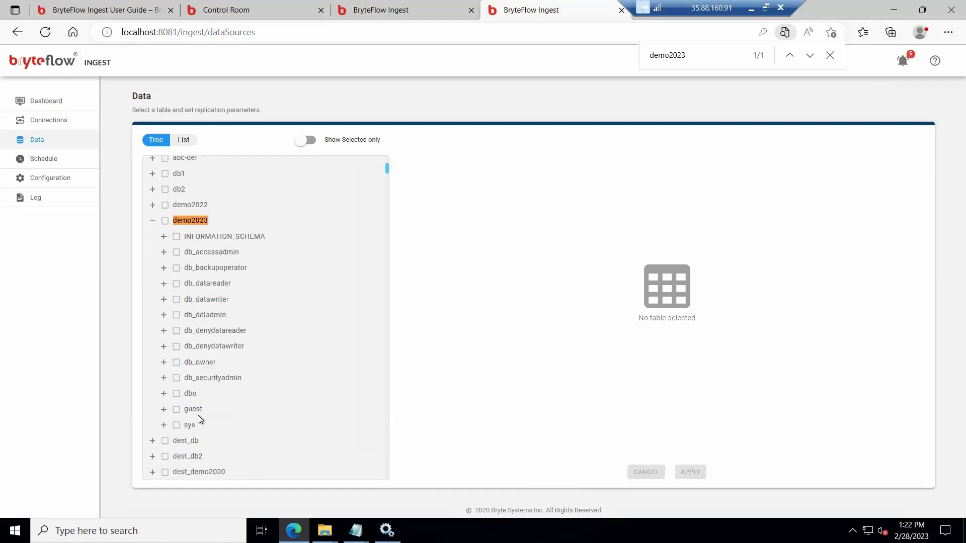
pyautogui.click(164, 394)
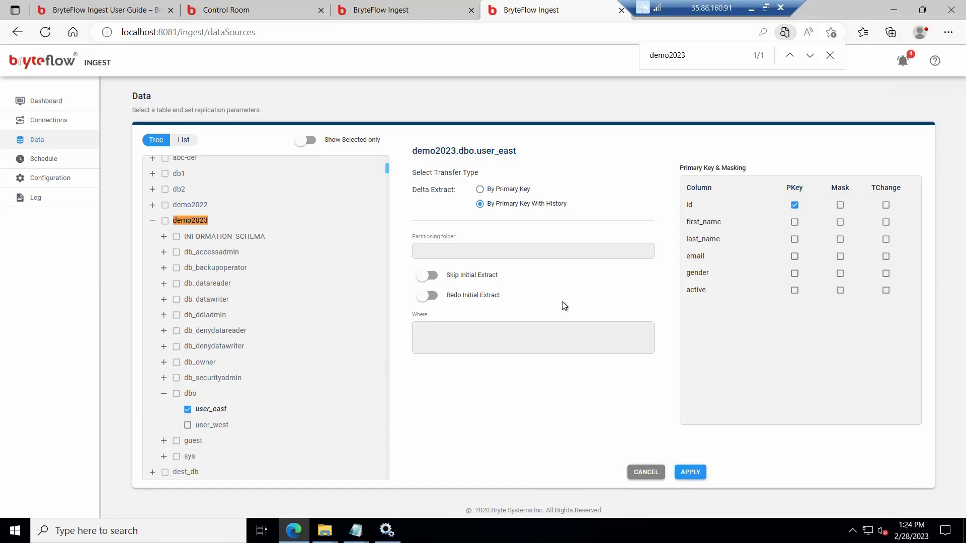
# - Review the replication schedule options and the licence details in the pipeline configuration
pyautogui.click(61, 162)
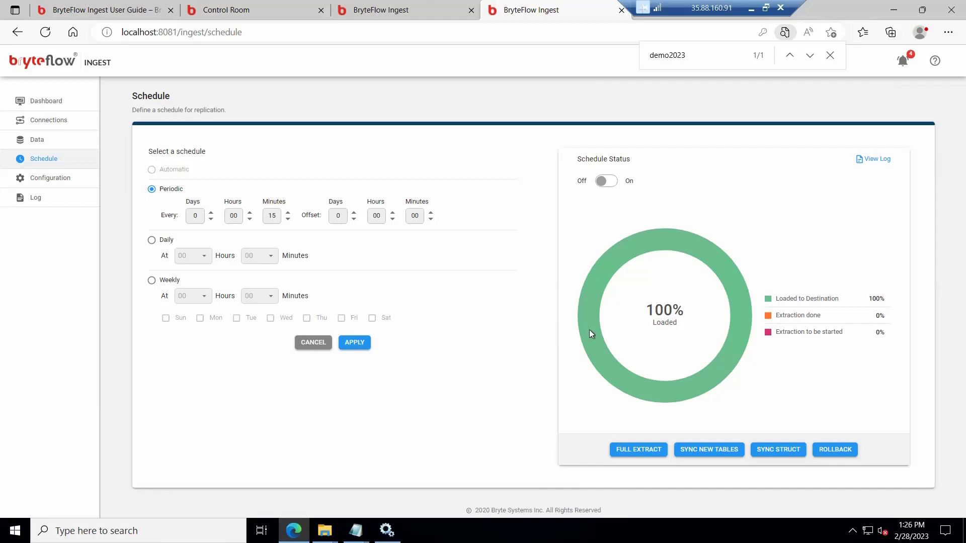
pyautogui.click(59, 180)
pyautogui.click(399, 146)
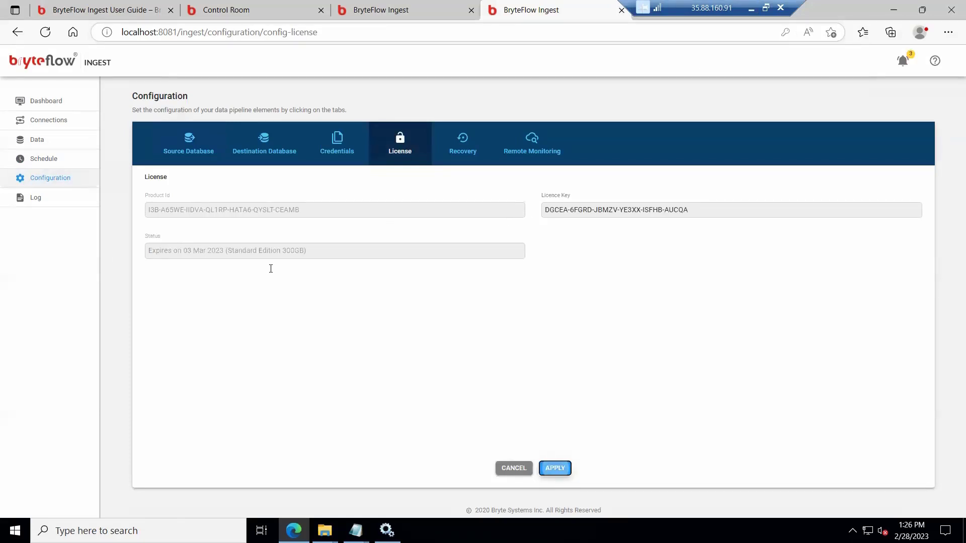
# - Select the user_west table in demo2023.dbo for replication By Primary Key With History, keyed on id, and save its details
pyautogui.click(43, 121)
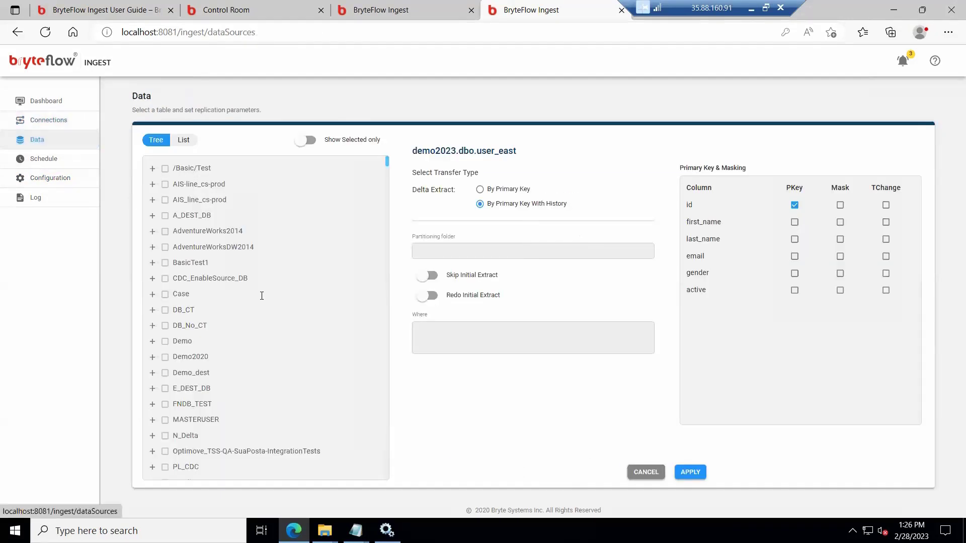
pyautogui.scroll(-15, 237, 397)
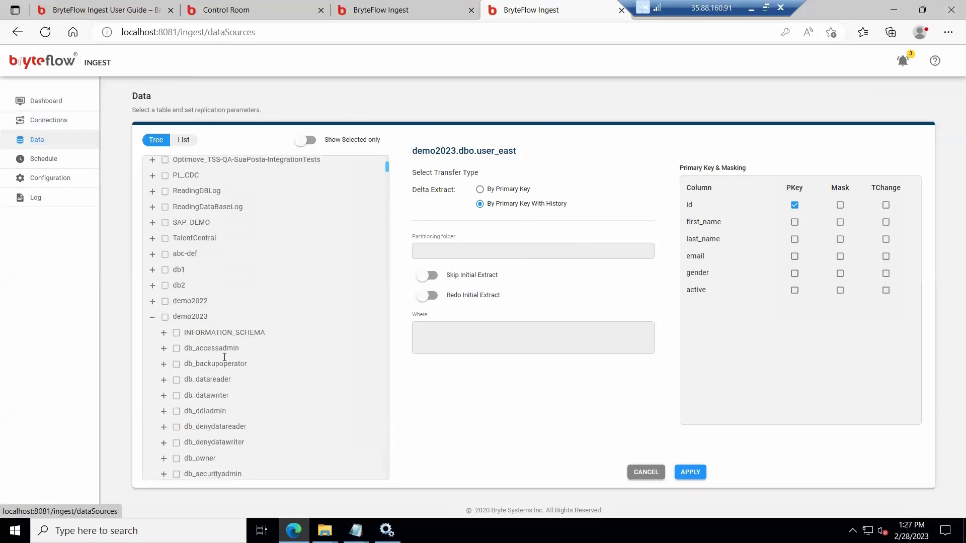
pyautogui.scroll(3, 190, 265)
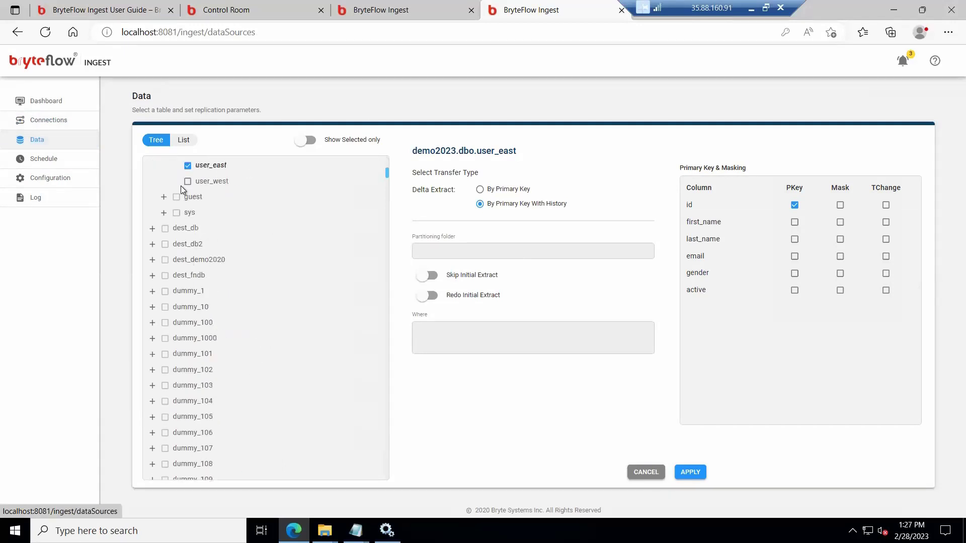
pyautogui.click(216, 181)
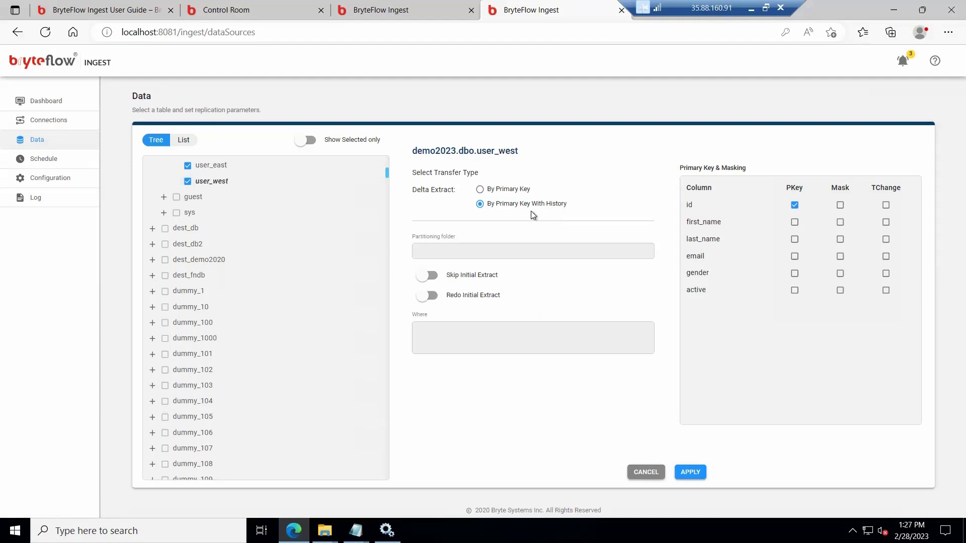
pyautogui.click(692, 469)
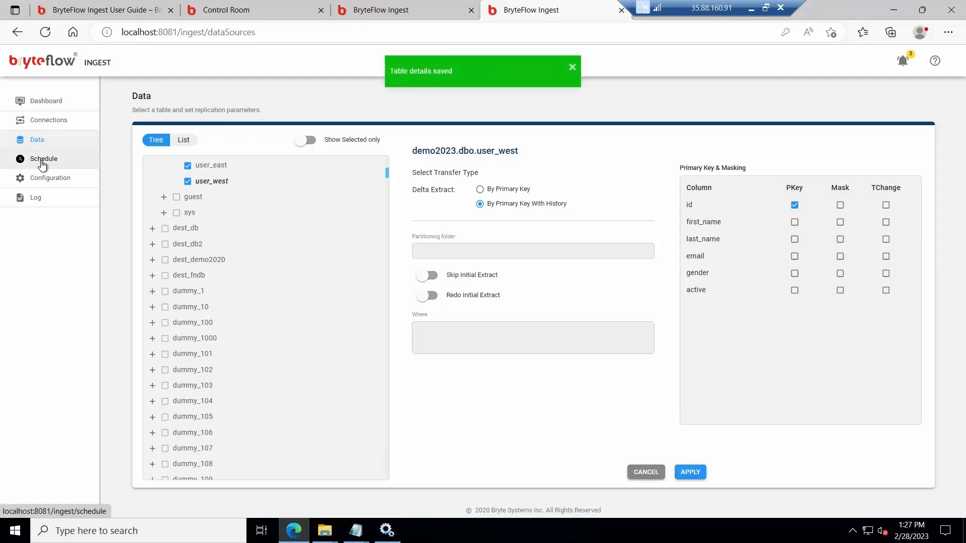
# - Start a full extract of all selected tables from the replication schedule and confirm the extraction
pyautogui.click(55, 166)
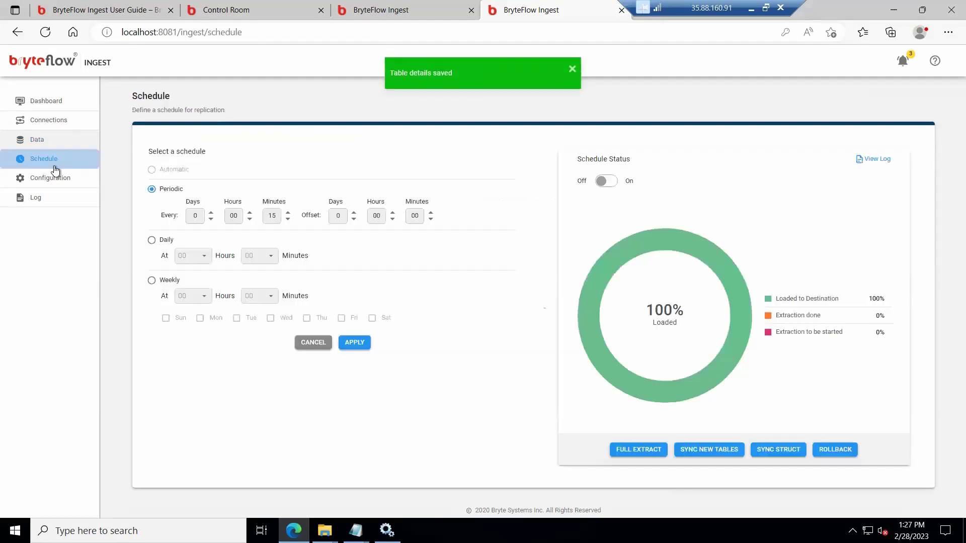
pyautogui.click(639, 450)
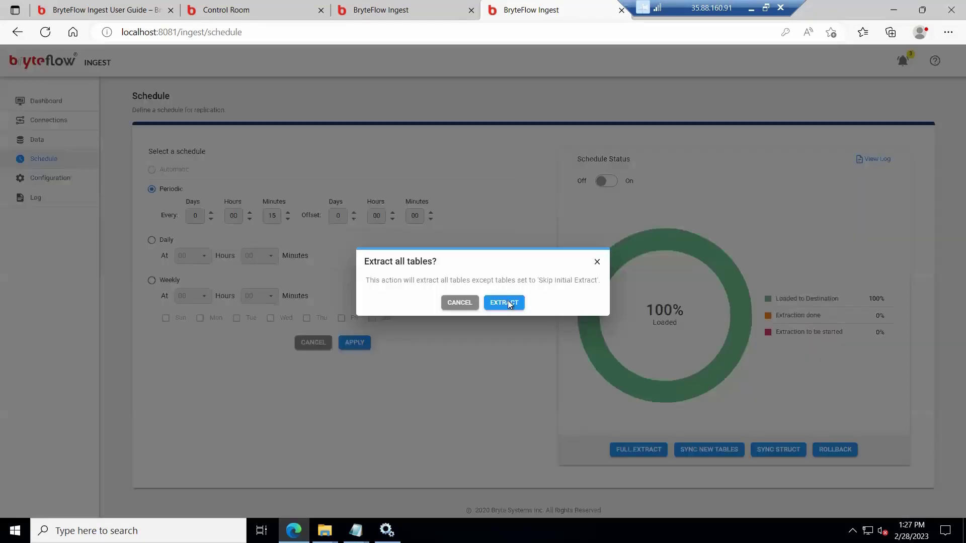
pyautogui.click(505, 302)
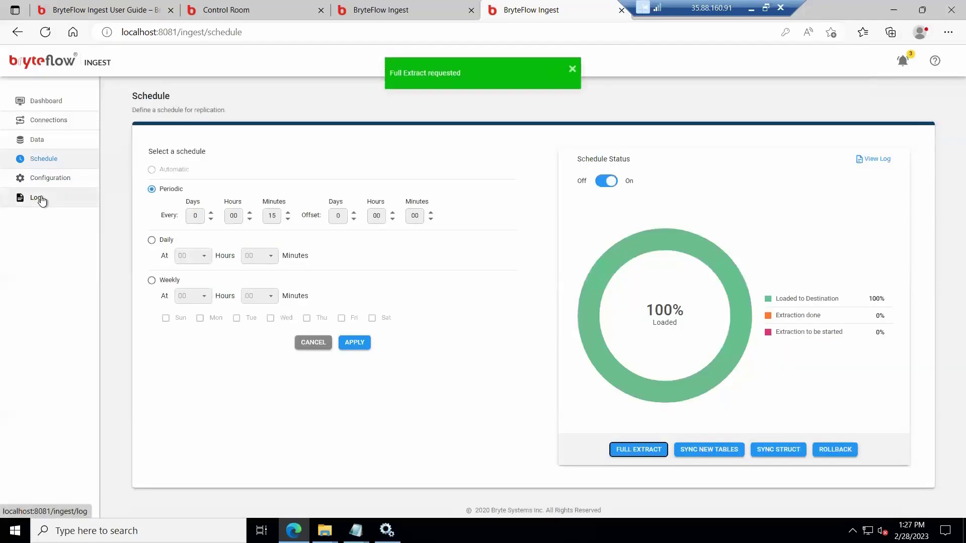
# - Examine the replication log for the full extract and Snowflake load progress of the user_east and user_west tables
pyautogui.click(37, 198)
pyautogui.scroll(-2, 435, 352)
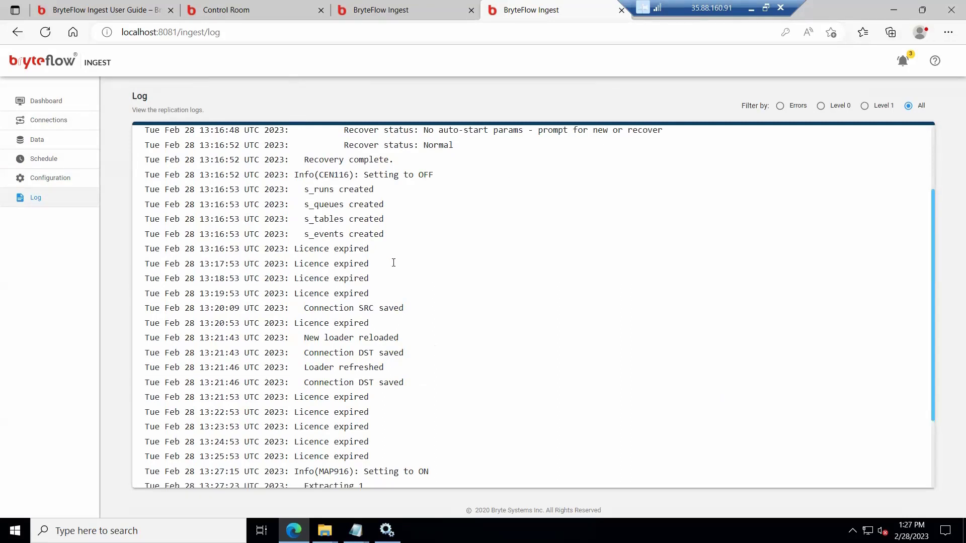
pyautogui.scroll(-3, 393, 264)
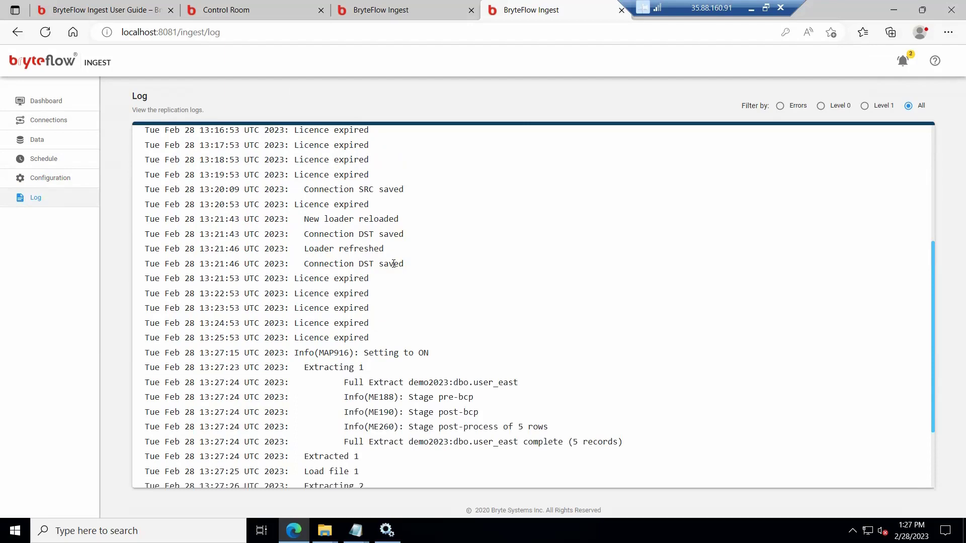
pyautogui.scroll(-3, 393, 263)
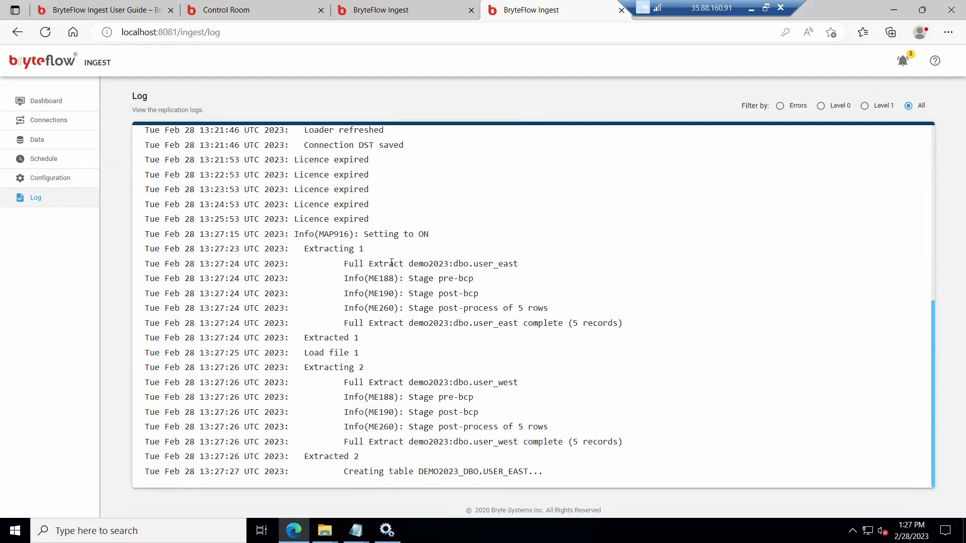
pyautogui.scroll(-2, 391, 262)
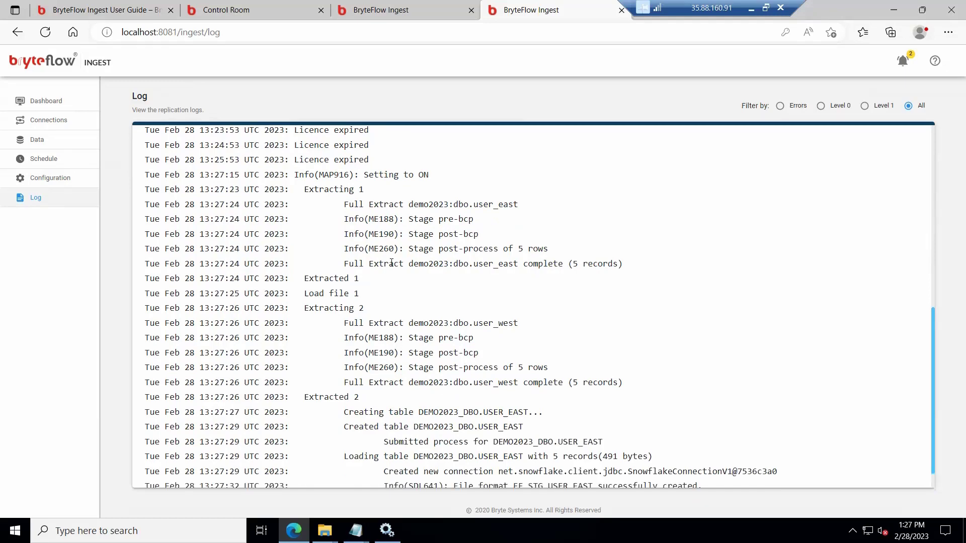
pyautogui.scroll(-1, 392, 263)
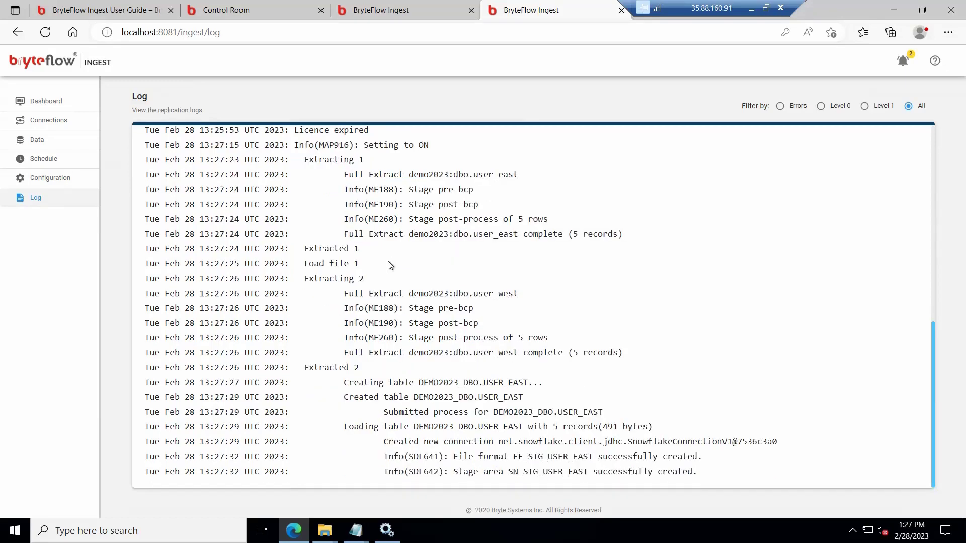
pyautogui.scroll(-1, 388, 261)
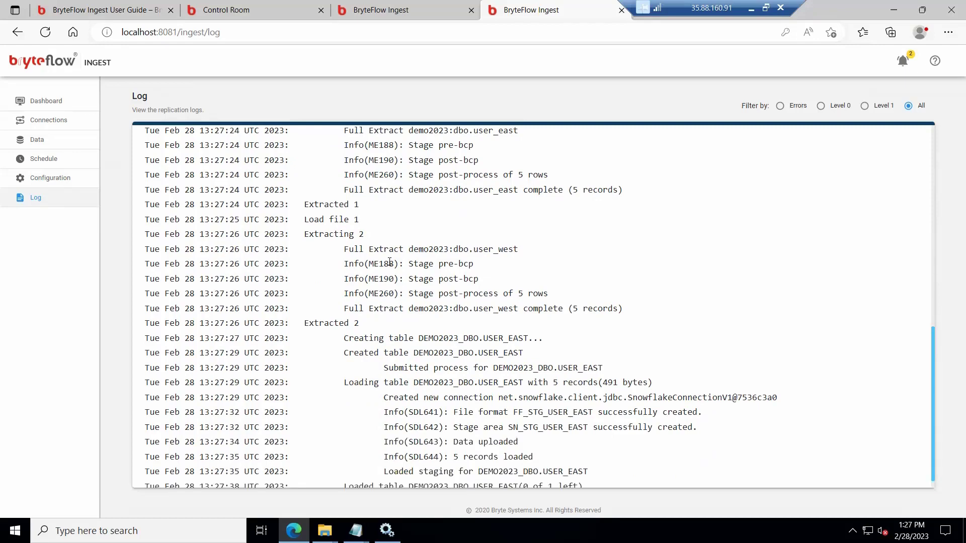
pyautogui.scroll(-1, 390, 262)
pyautogui.scroll(-1, 389, 262)
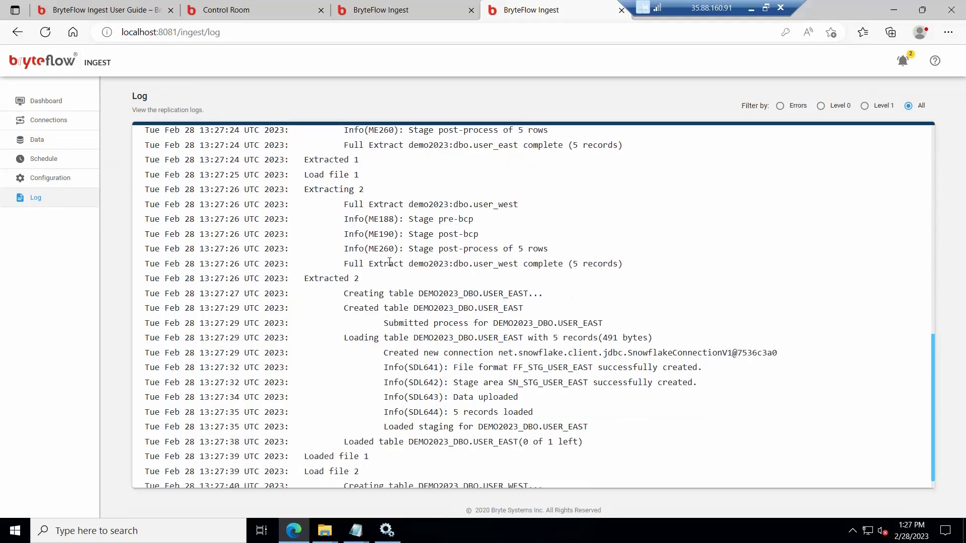
# - Follow the replication log through the staging and loading entries of the USER_EAST and USER_WEST tables in Snowflake
pyautogui.scroll(-2, 389, 263)
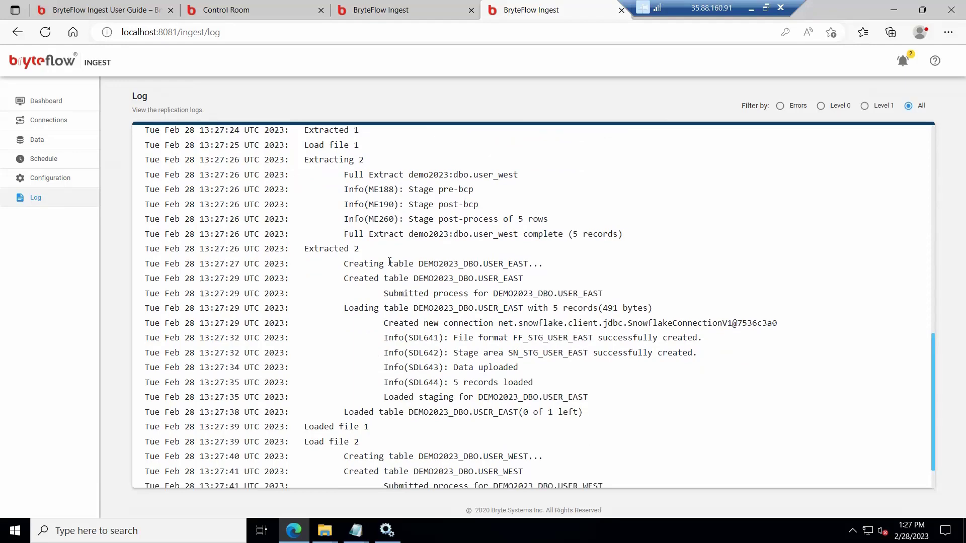
pyautogui.scroll(-3, 389, 262)
pyautogui.scroll(-1, 389, 262)
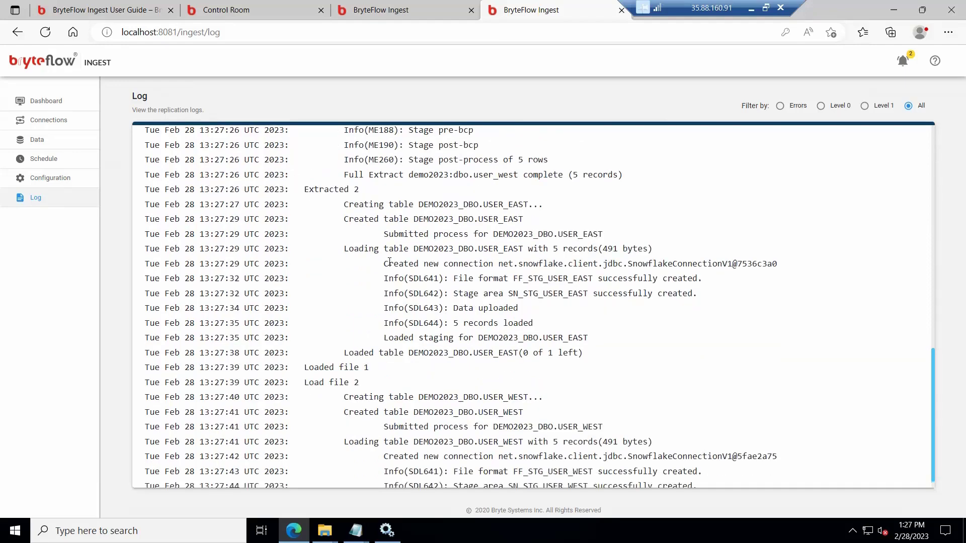
pyautogui.scroll(-1, 389, 262)
pyautogui.scroll(-1, 390, 262)
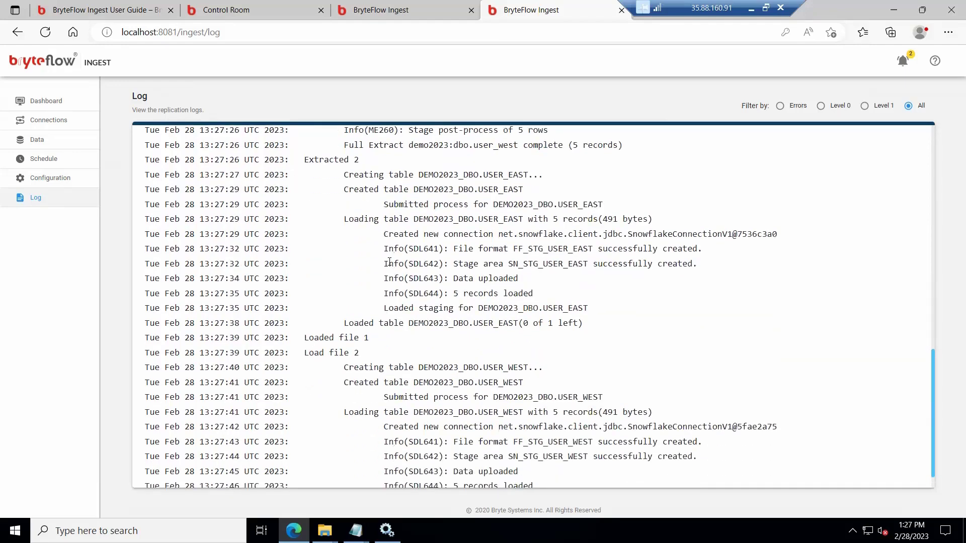
pyautogui.scroll(-1, 390, 263)
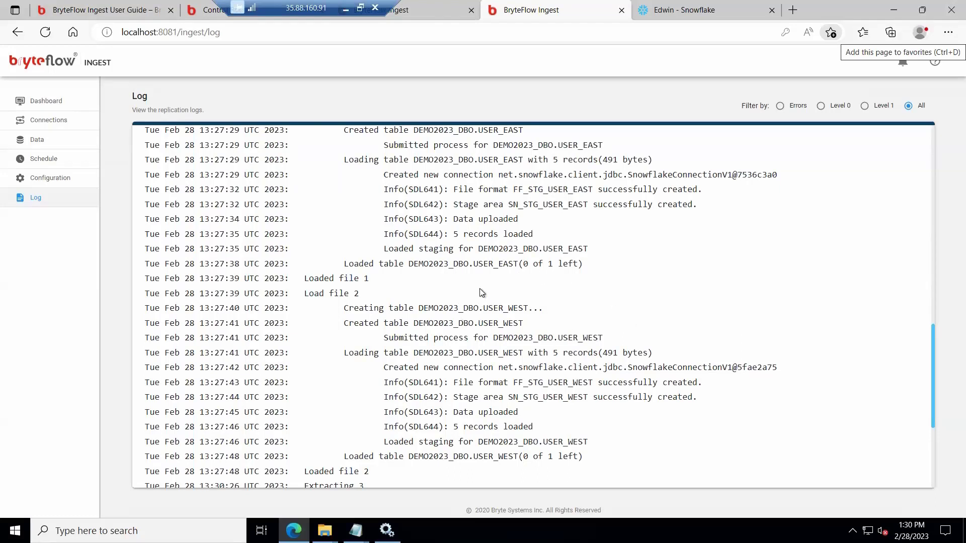
# - Switch to the Snowflake worksheet and run only the query select * from DEMO2023_DBO.USER_west to check the loaded records
pyautogui.click(711, 10)
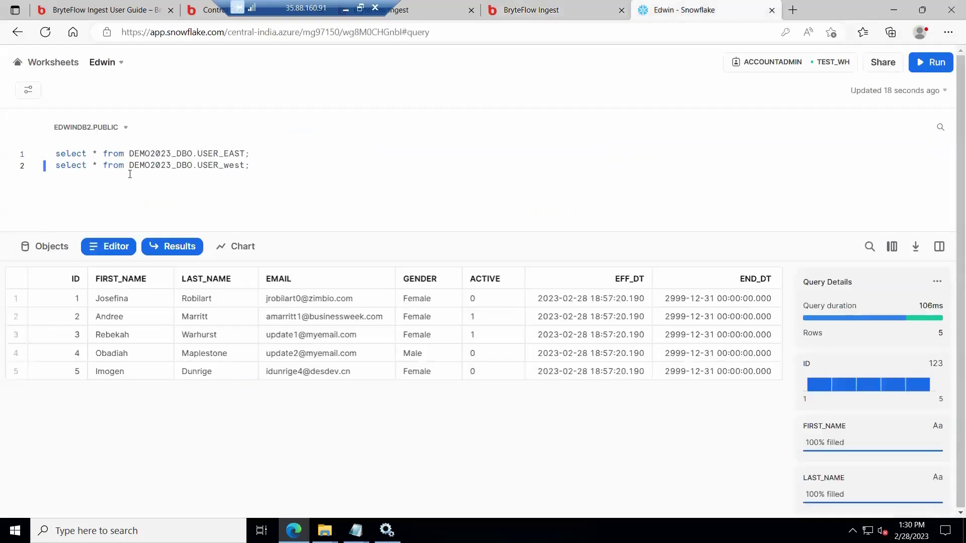
pyautogui.keyDown('shift'); pyautogui.click(92, 165); pyautogui.keyUp('shift')
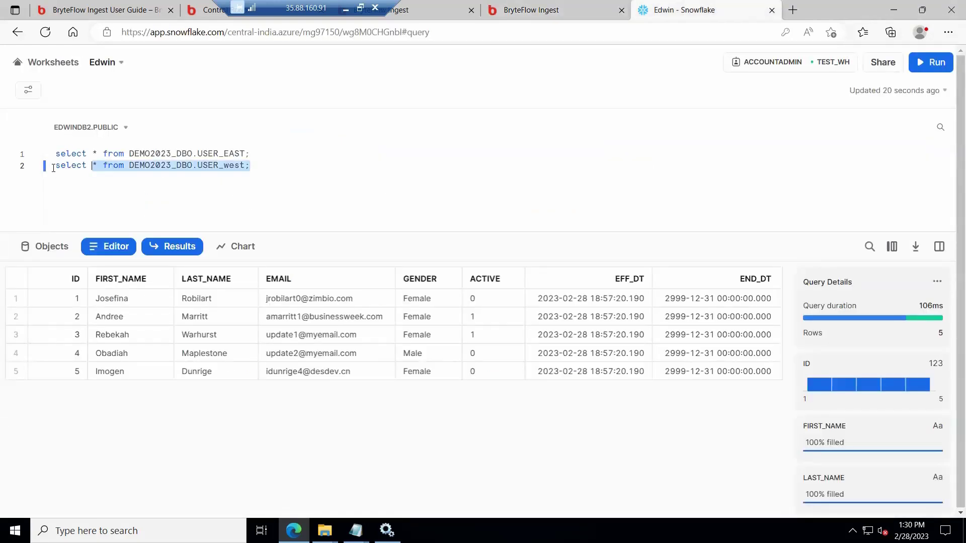
pyautogui.keyDown('shift'); pyautogui.click(53, 169); pyautogui.keyUp('shift')
pyautogui.click(933, 63)
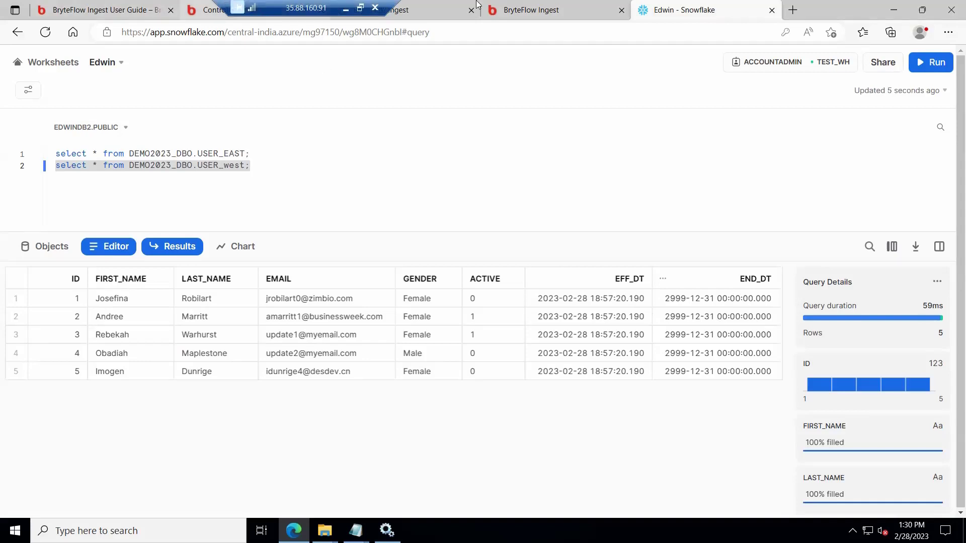
# - Switch to Control Room and review the dashboard's pipeline latency, status and transferred records for the last 24 hours
pyautogui.click(226, 9)
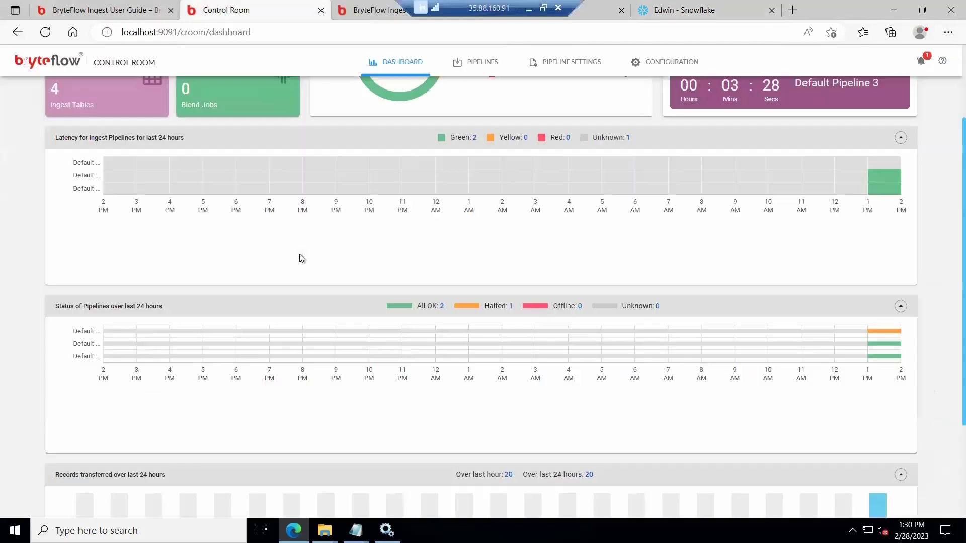
pyautogui.moveTo(883, 176)
pyautogui.scroll(3, 375, 251)
# - Open the Ingest interface of the second listed pipeline, localhost:8081, from the Control Room pipeline list, and return to the list
pyautogui.click(469, 66)
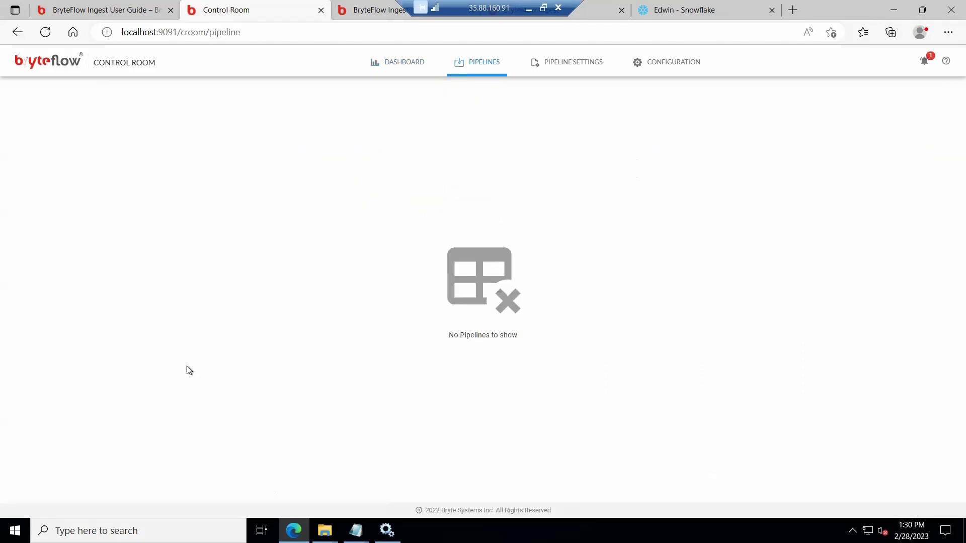
pyautogui.click(213, 180)
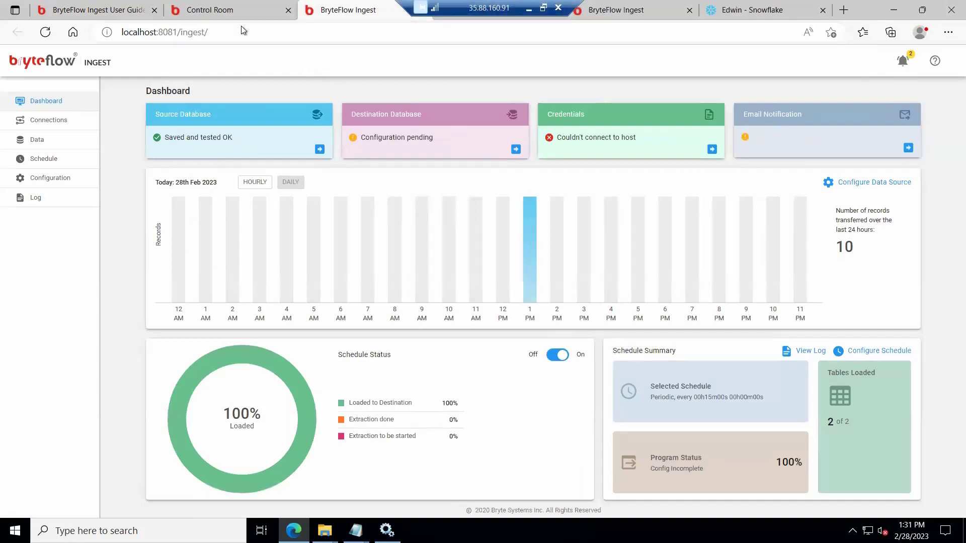
pyautogui.hotkey('ctrl', 'shift', 'Tab')
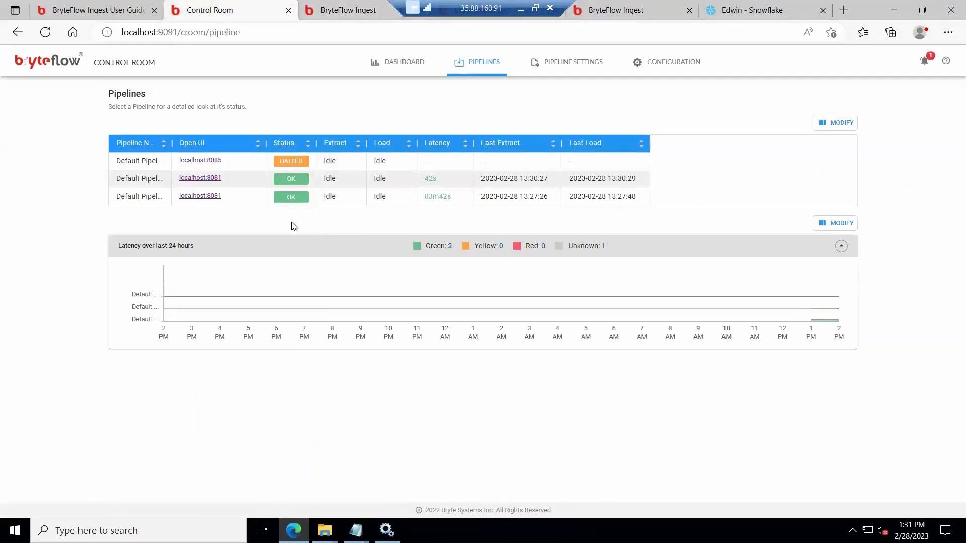
# - Open the details of Default Pipeline 2 and widen the Table Name column to read the full table names
pyautogui.click(131, 185)
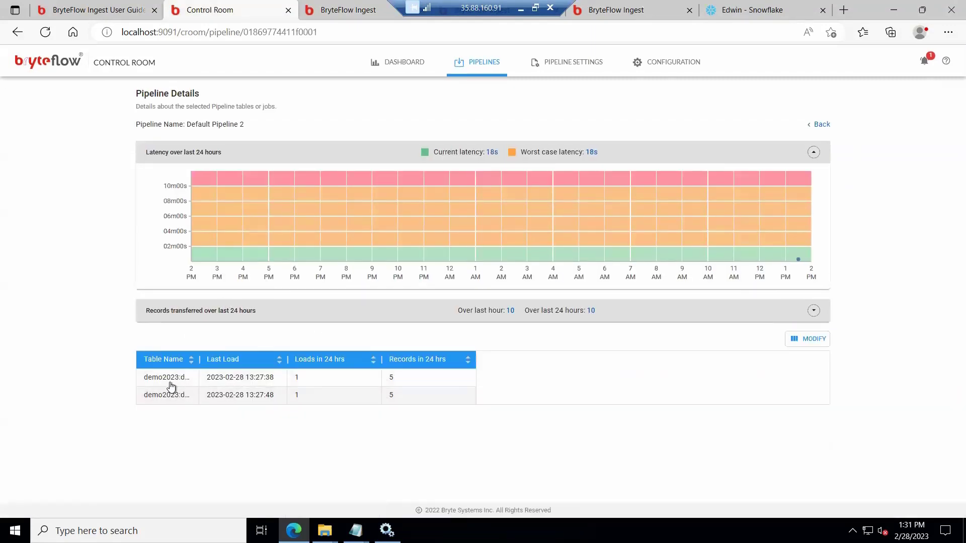
pyautogui.moveTo(200, 359); pyautogui.dragTo(419, 375)
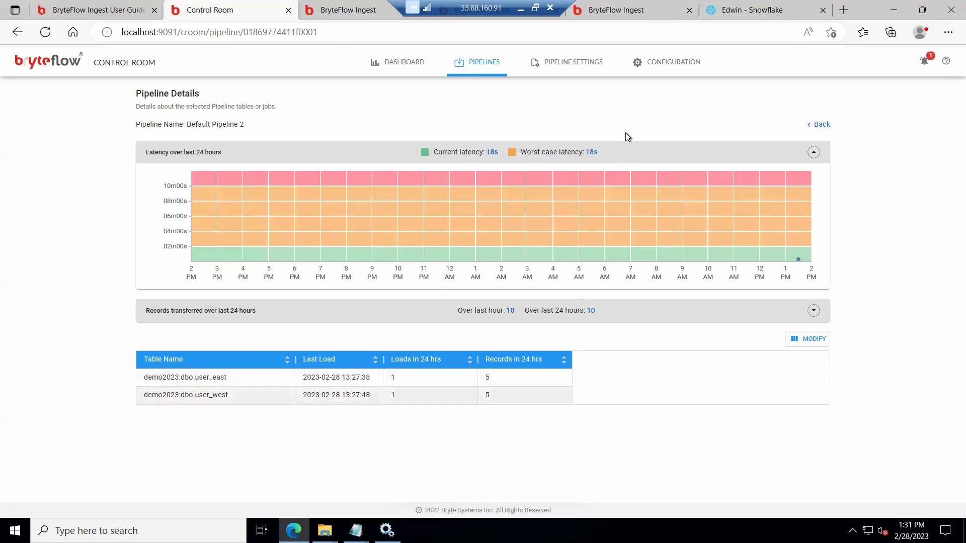
# - Review the alert settings and the available alert channel types in the Control Room configuration, and return to the dashboard
pyautogui.click(654, 69)
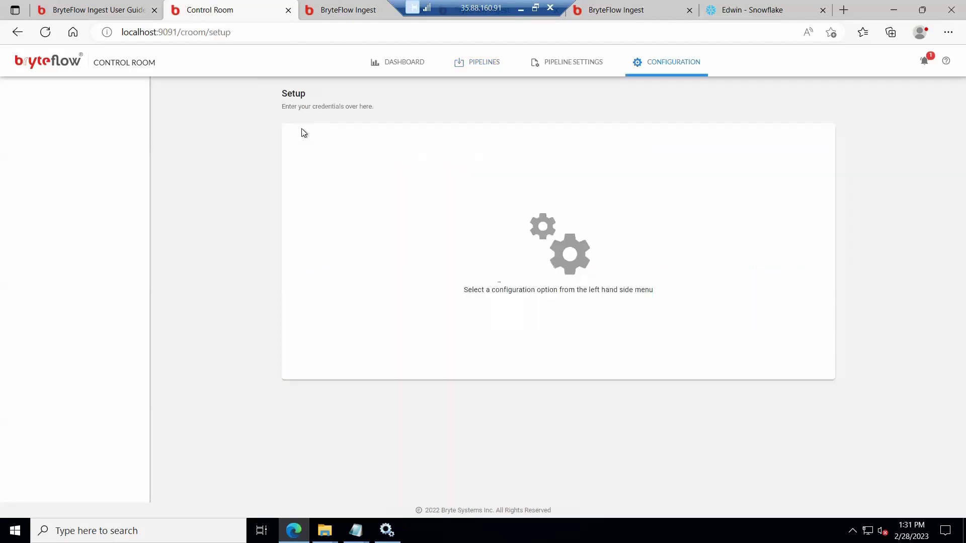
pyautogui.click(36, 109)
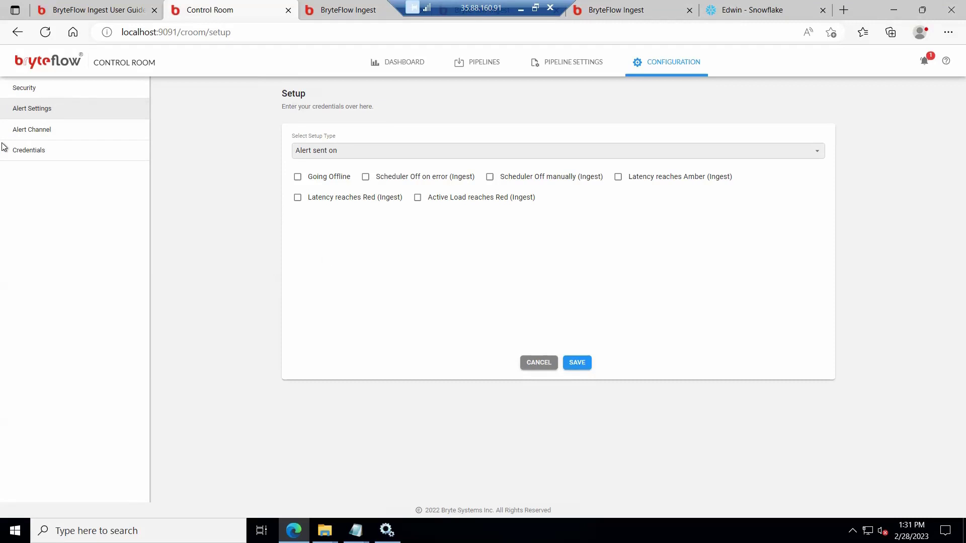
pyautogui.click(56, 132)
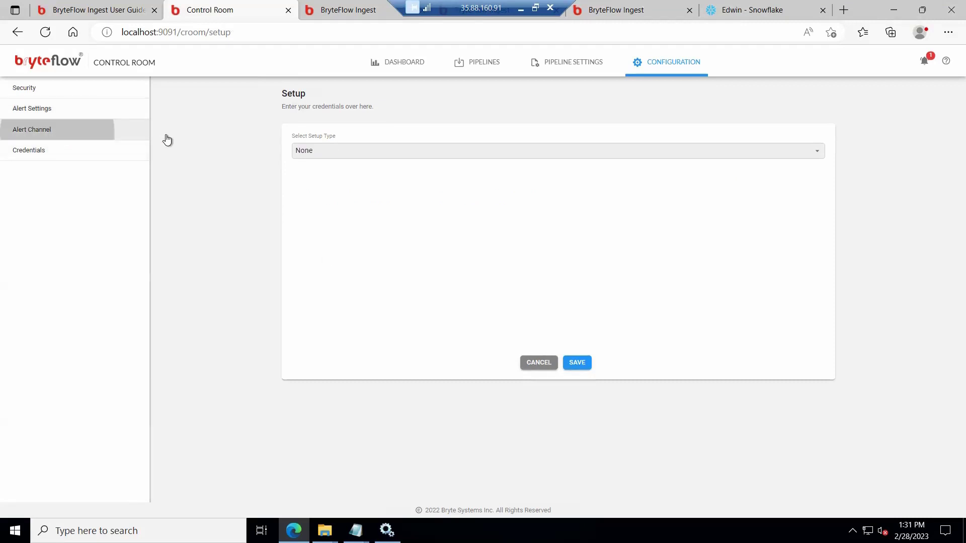
pyautogui.click(346, 150)
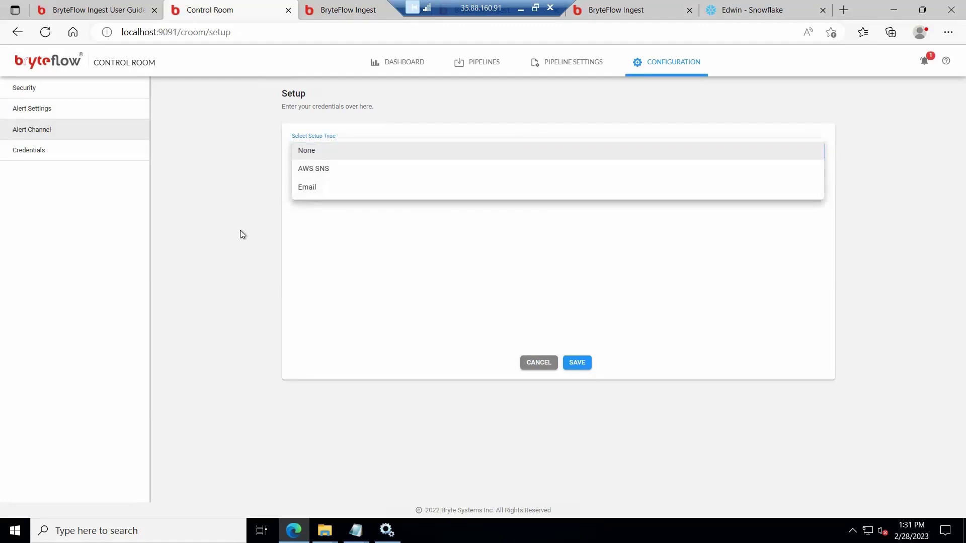
pyautogui.click(68, 46)
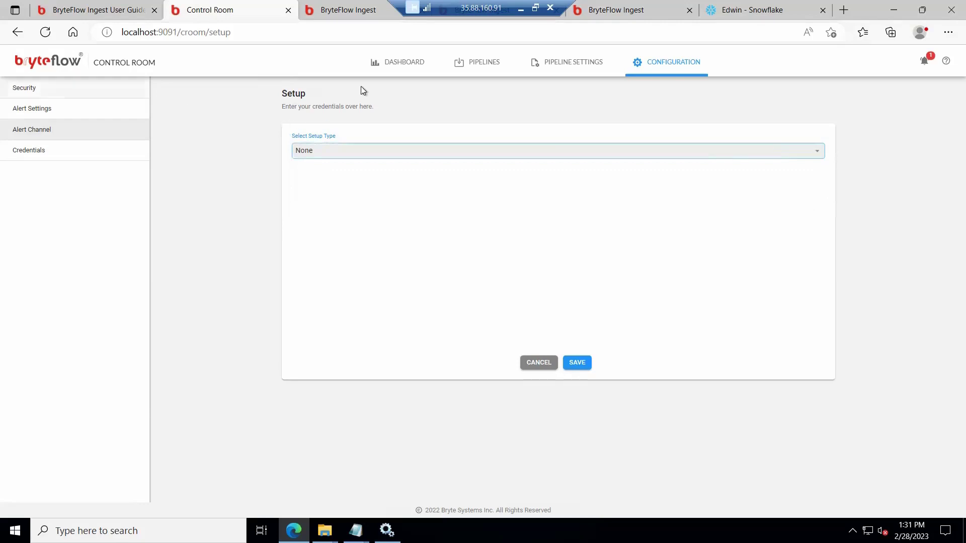
pyautogui.click(396, 64)
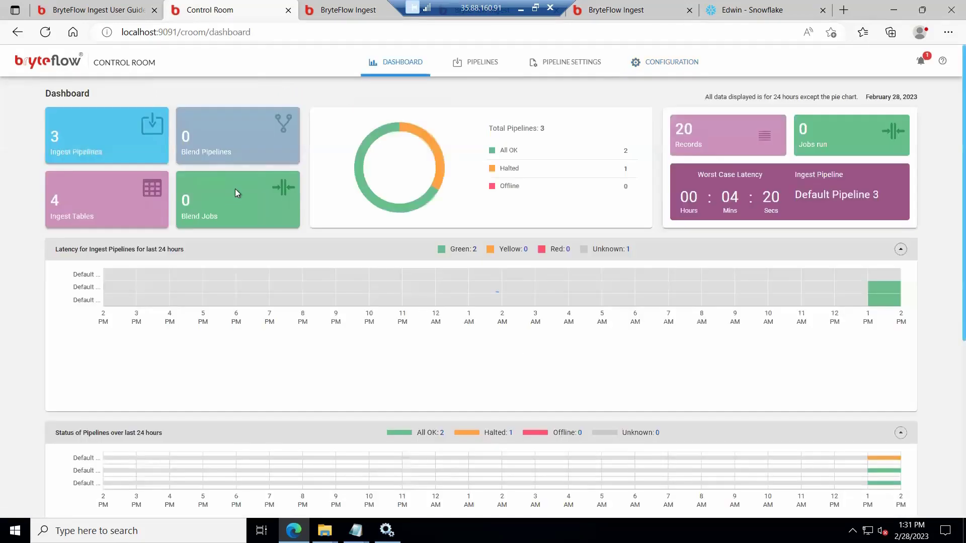